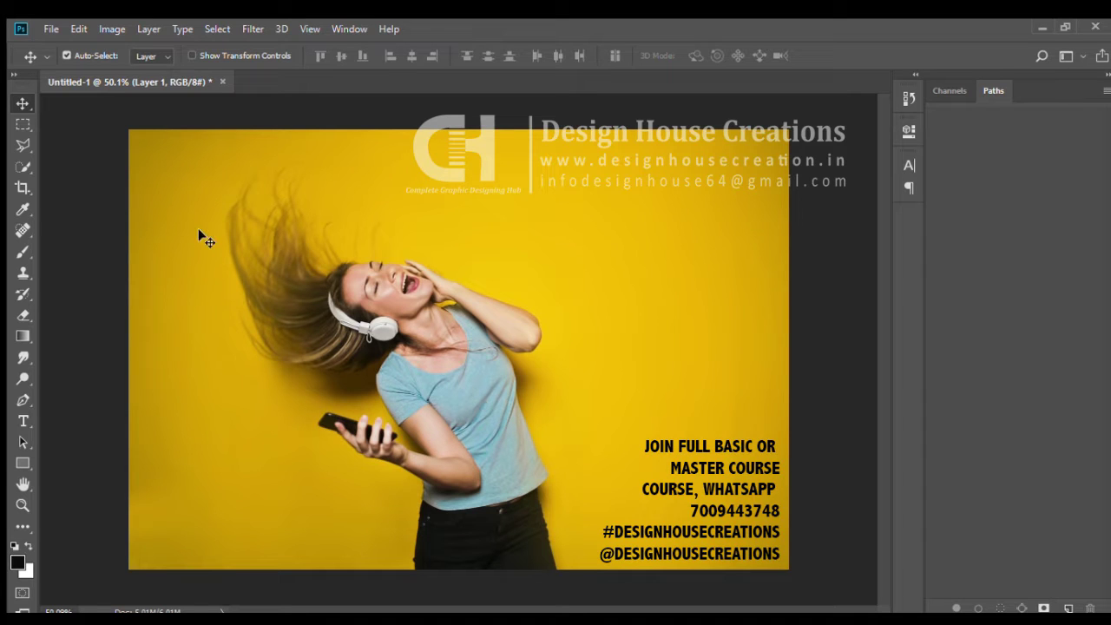
# Marquee-select a thin strip from the woman's face to her waist and copy it to Layer 2.
pyautogui.click(23, 127)
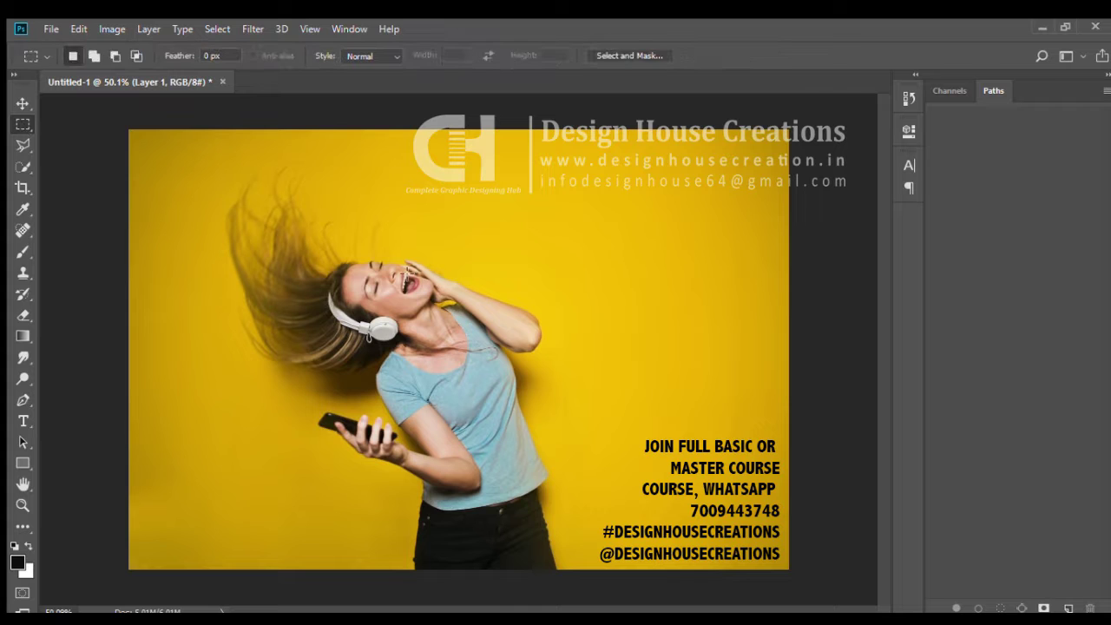
pyautogui.moveTo(400, 274); pyautogui.dragTo(432, 456)
pyautogui.moveTo(431, 464); pyautogui.dragTo(429, 490)
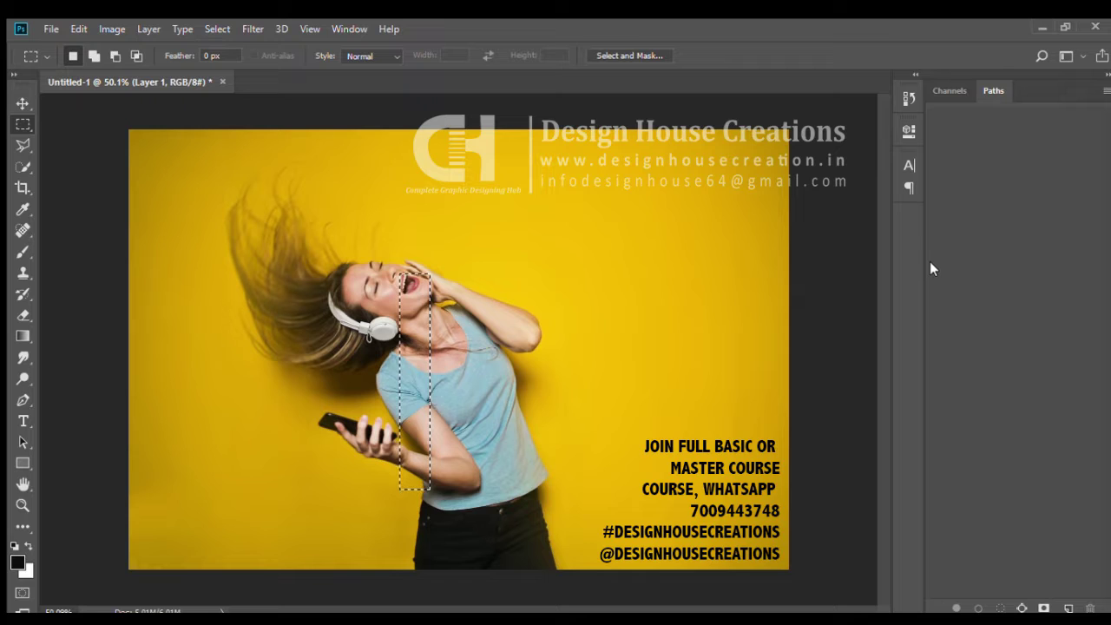
pyautogui.hotkey('ctrl', 'shift', 'alt', 'n')
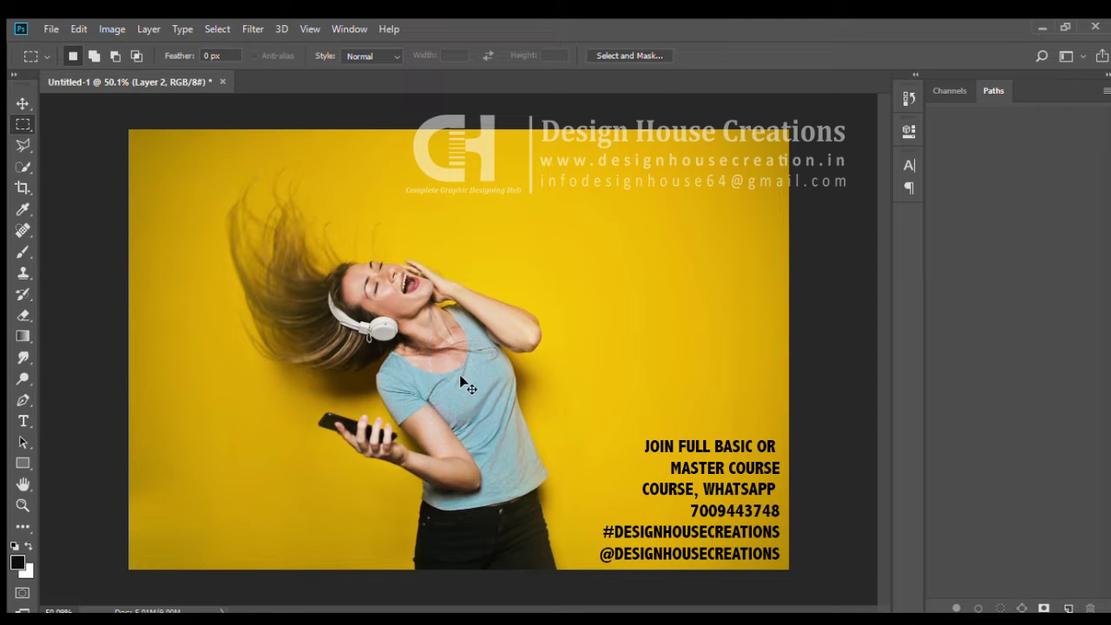
# Stretch the copied strip across the full canvas width and flatten it into a short band.
pyautogui.hotkey('ctrl', 't')
pyautogui.moveTo(435, 387); pyautogui.dragTo(795, 383)
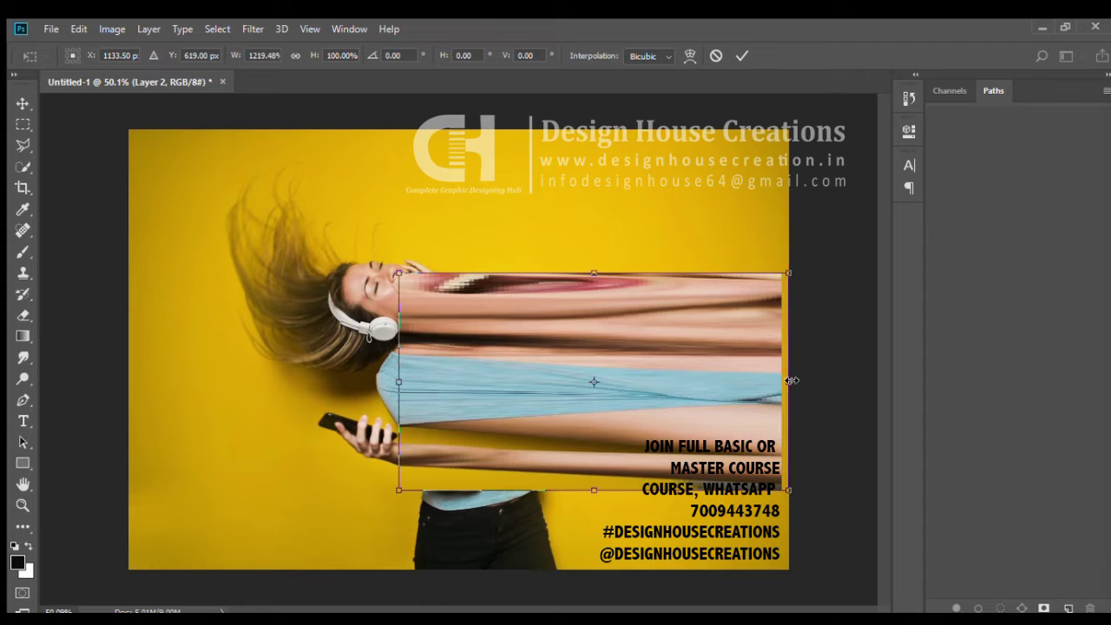
pyautogui.moveTo(396, 373); pyautogui.dragTo(123, 422)
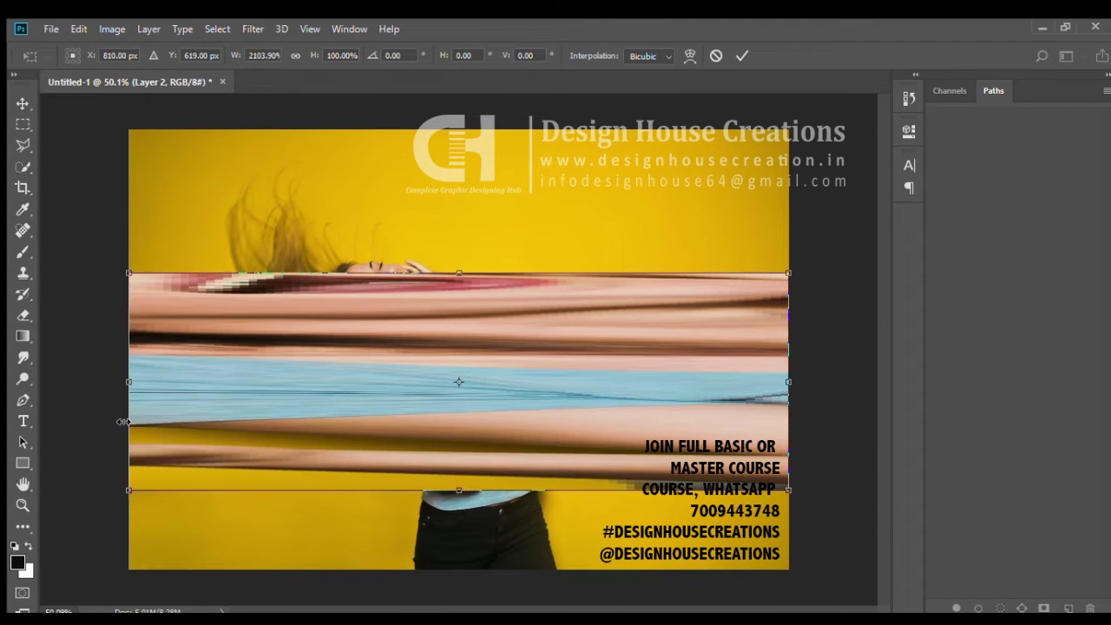
pyautogui.moveTo(460, 490); pyautogui.dragTo(489, 444)
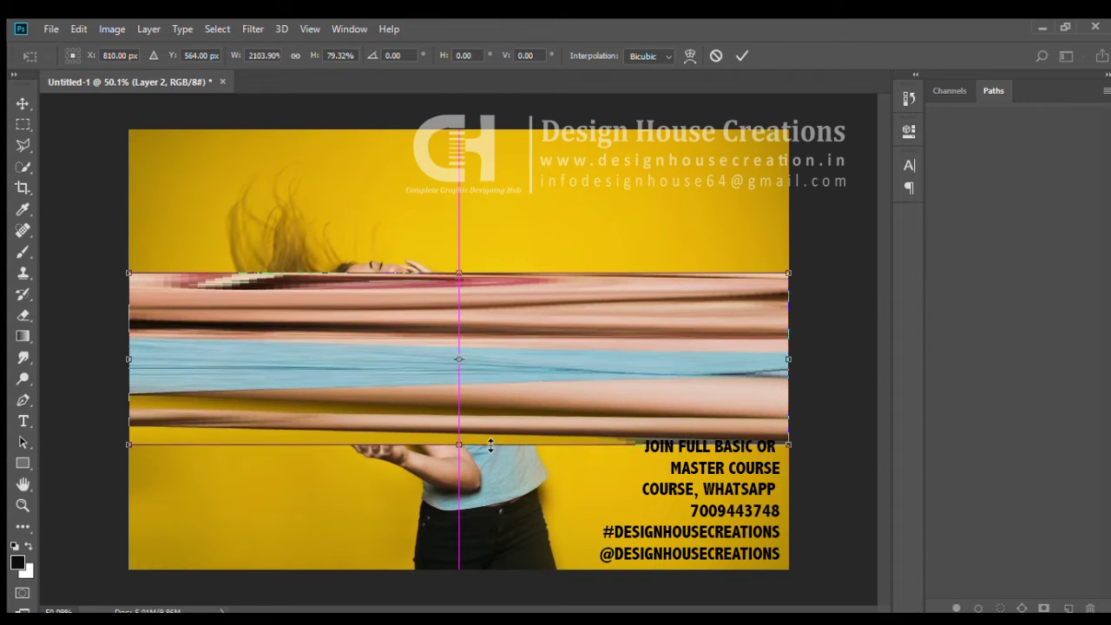
pyautogui.press('m')
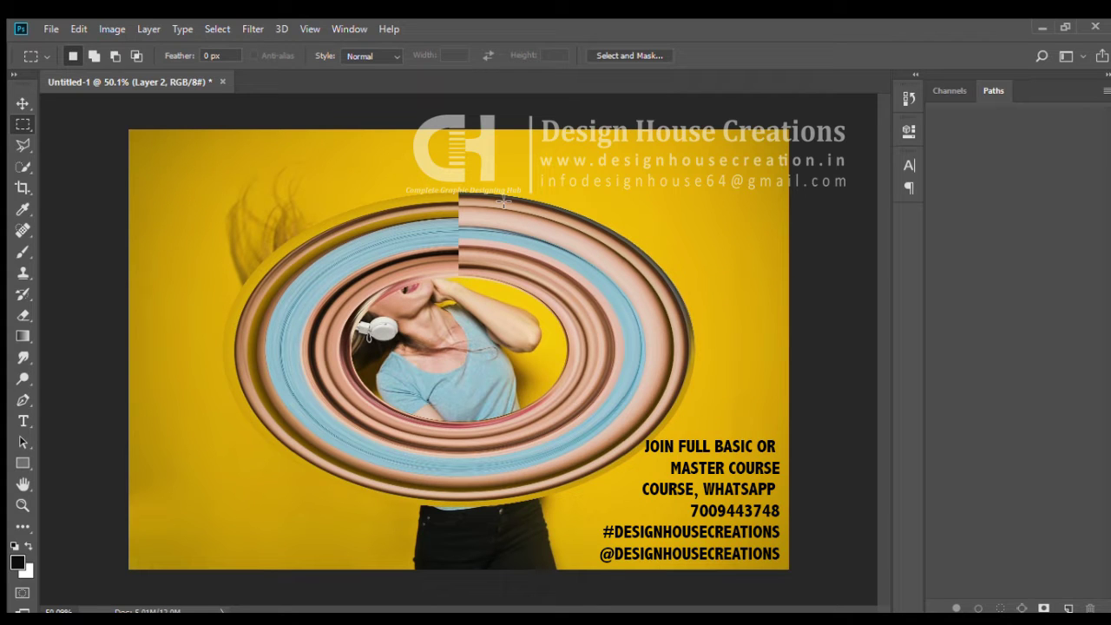
# Resize the ring to about 87% width and 116% height, shift it left, and begin rotating.
pyautogui.hotkey('ctrl', 't')
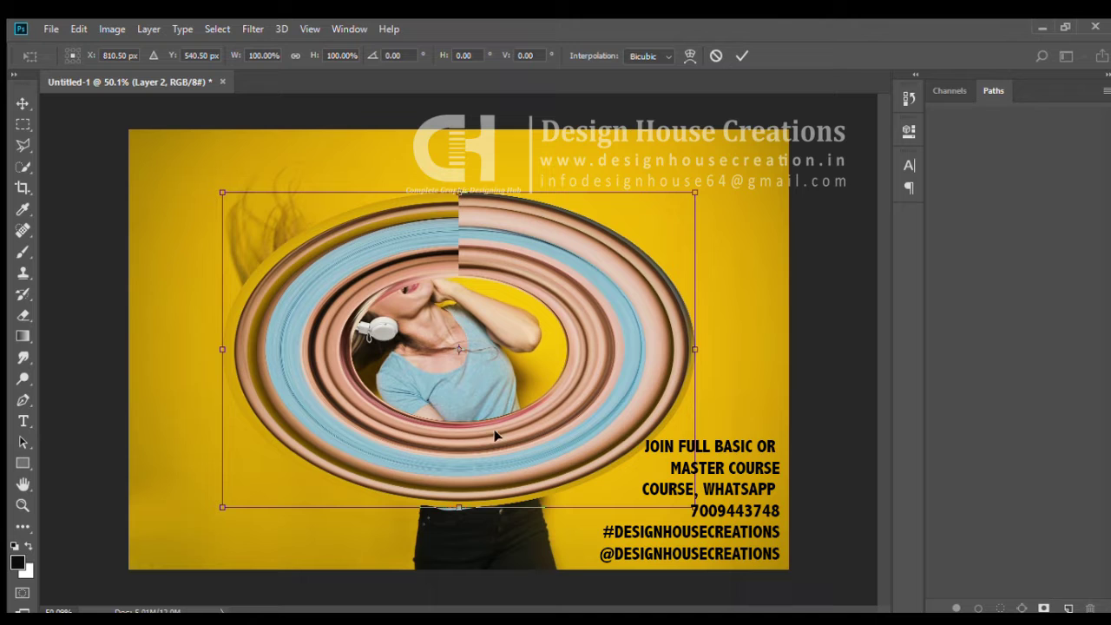
pyautogui.moveTo(461, 512); pyautogui.dragTo(458, 558)
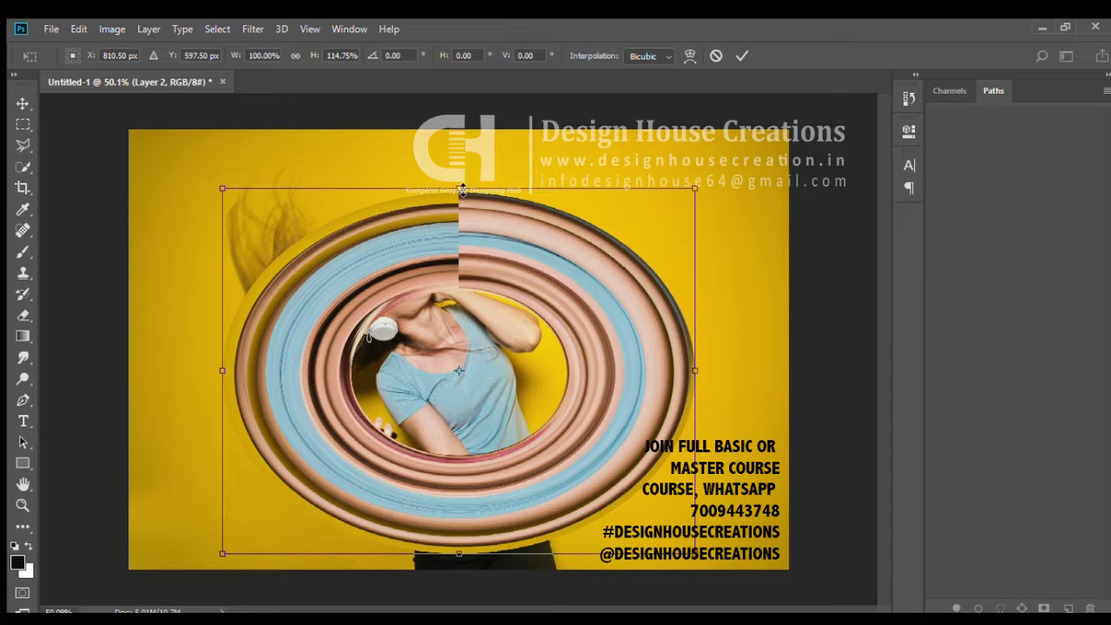
pyautogui.moveTo(464, 196); pyautogui.dragTo(462, 188)
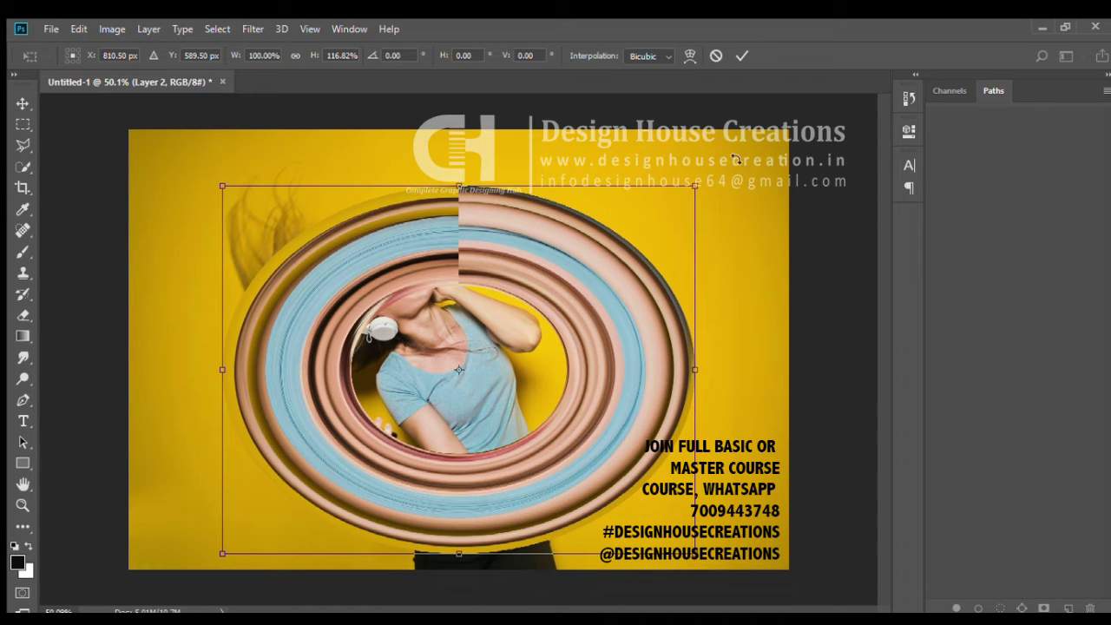
pyautogui.moveTo(460, 185); pyautogui.dragTo(455, 200)
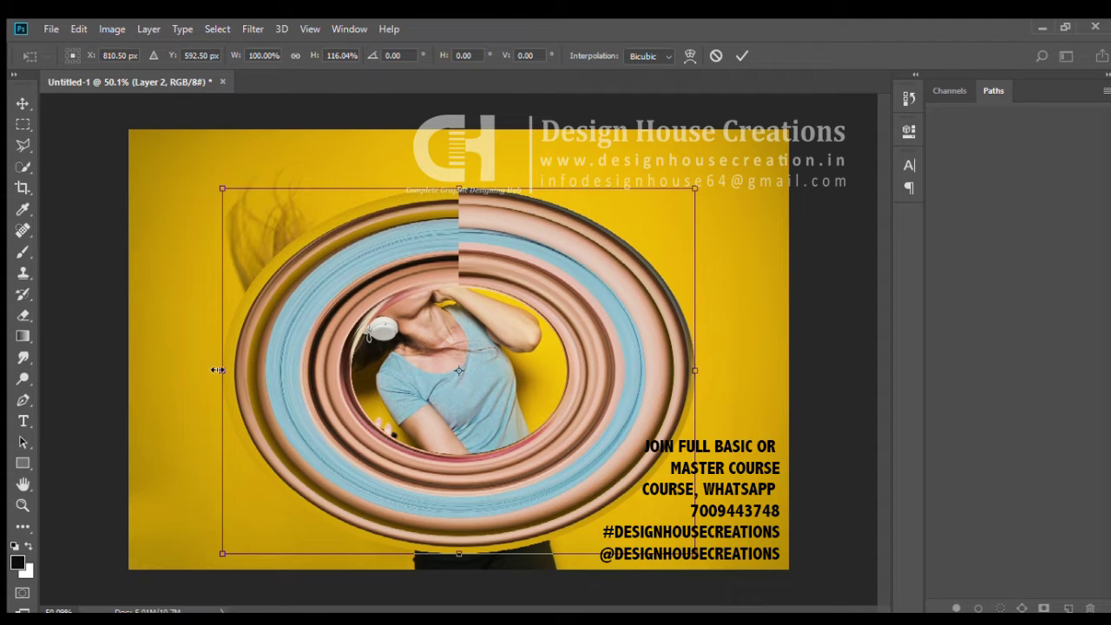
pyautogui.moveTo(217, 370); pyautogui.dragTo(252, 369)
pyautogui.moveTo(700, 366); pyautogui.dragTo(669, 360)
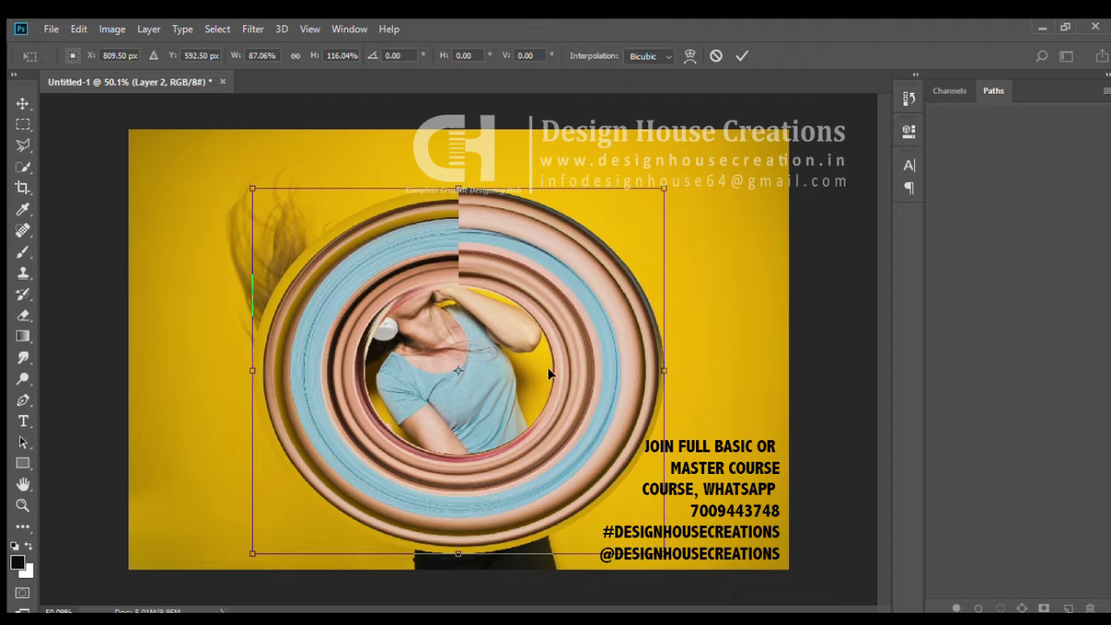
pyautogui.moveTo(550, 369); pyautogui.dragTo(541, 371)
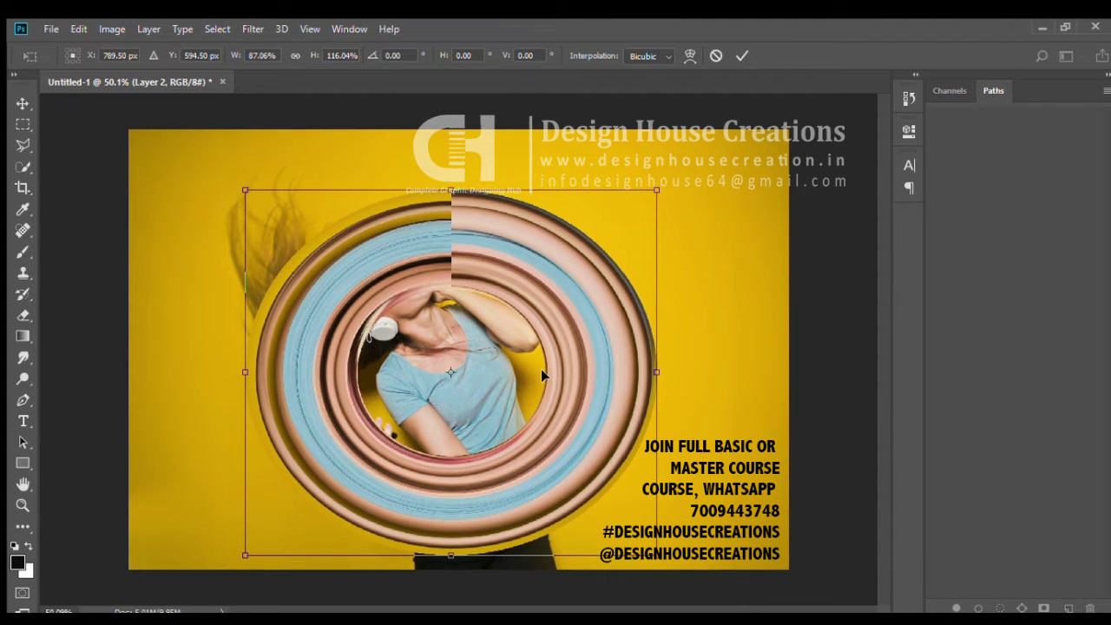
pyautogui.moveTo(660, 170); pyautogui.dragTo(424, 203)
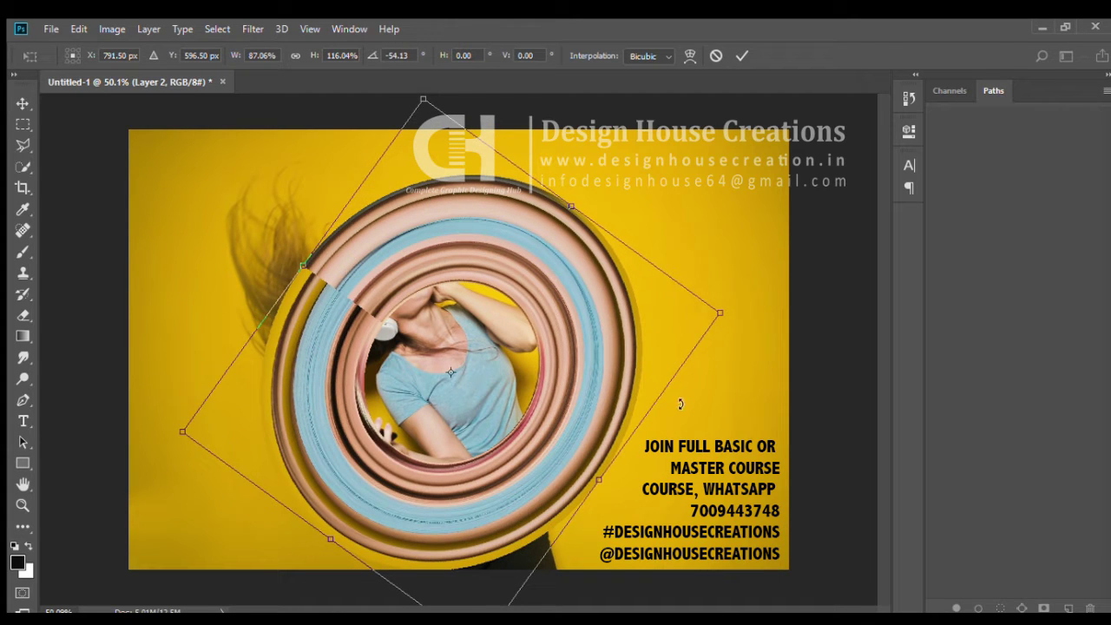
# Enlarge the ring, rotated about −54°, around the woman, then shrink it slightly.
pyautogui.moveTo(600, 487); pyautogui.dragTo(629, 485)
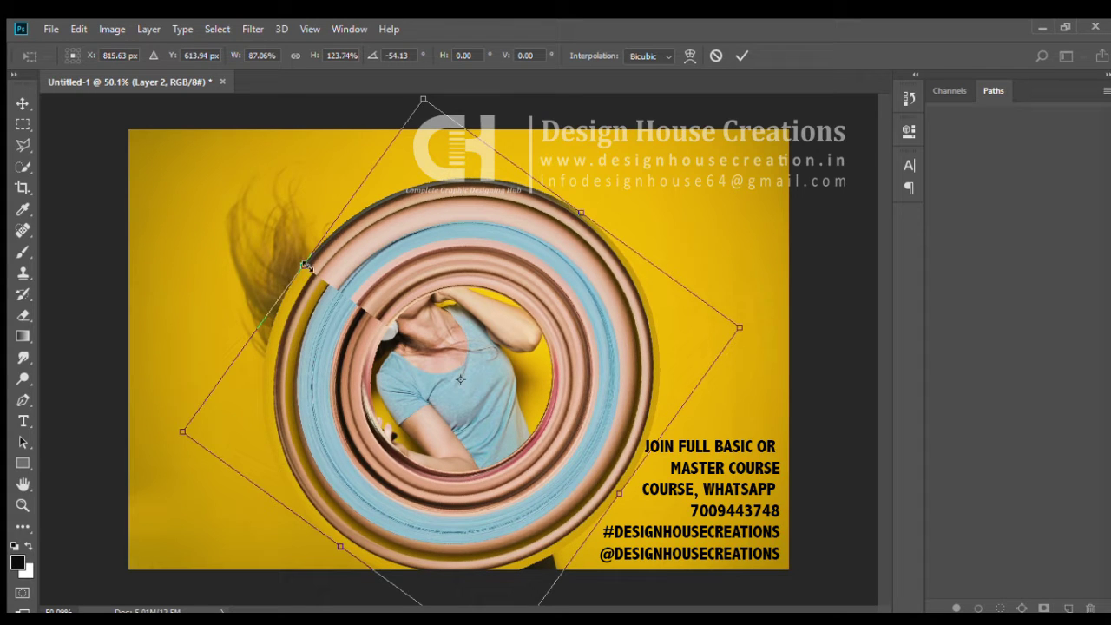
pyautogui.moveTo(306, 265); pyautogui.dragTo(281, 250)
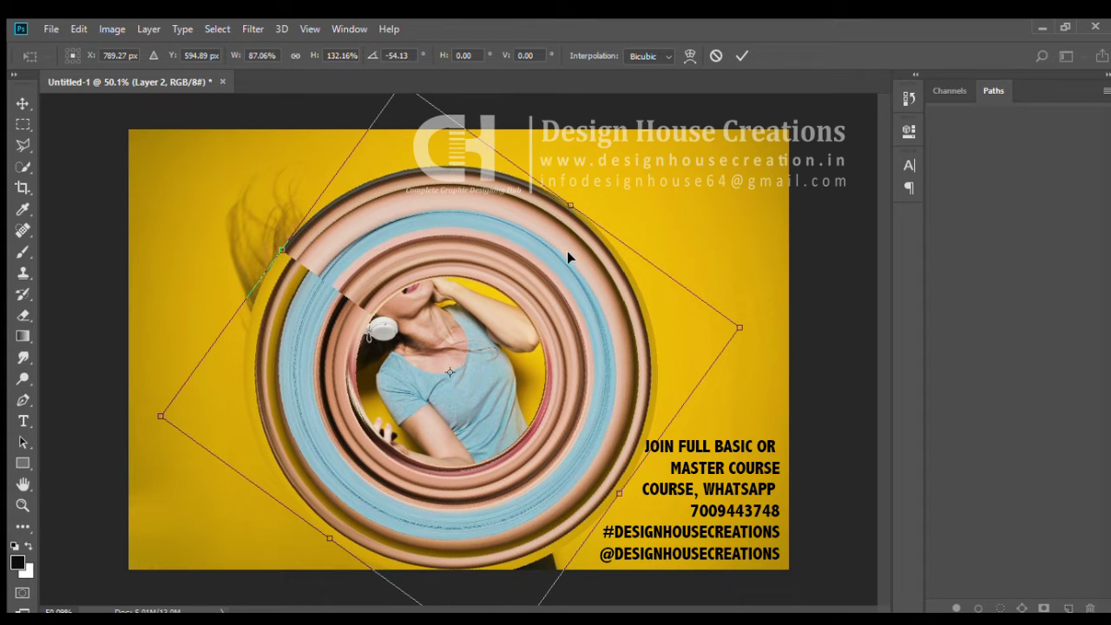
pyautogui.scroll(-2, 567, 232)
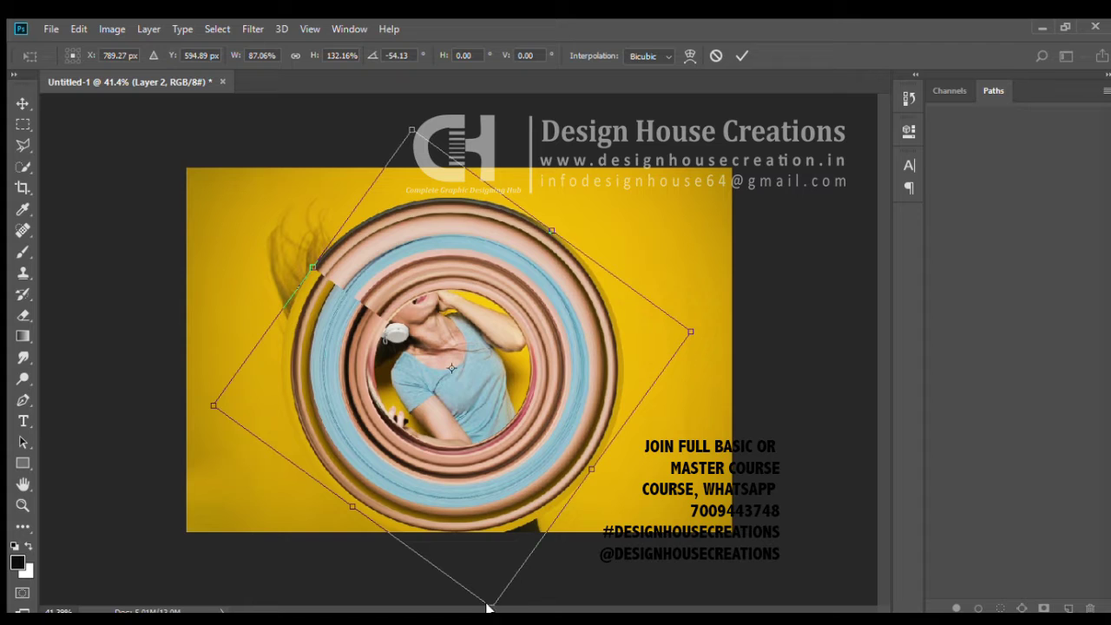
pyautogui.scroll(-1, 487, 421)
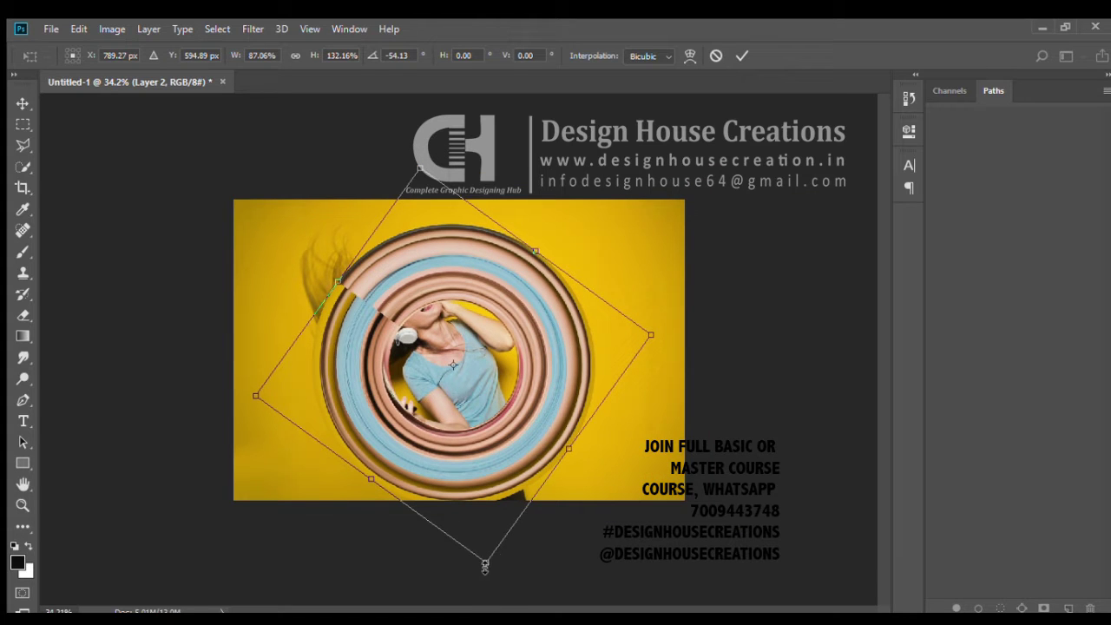
pyautogui.moveTo(485, 566); pyautogui.dragTo(489, 543)
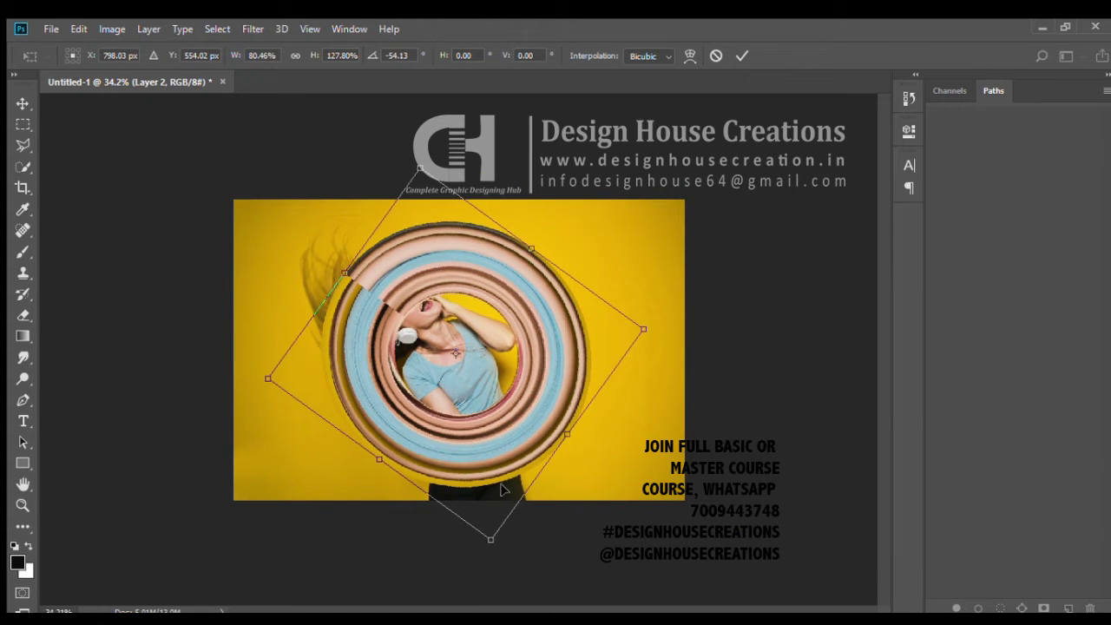
pyautogui.scroll(1, 504, 365)
pyautogui.scroll(1, 510, 354)
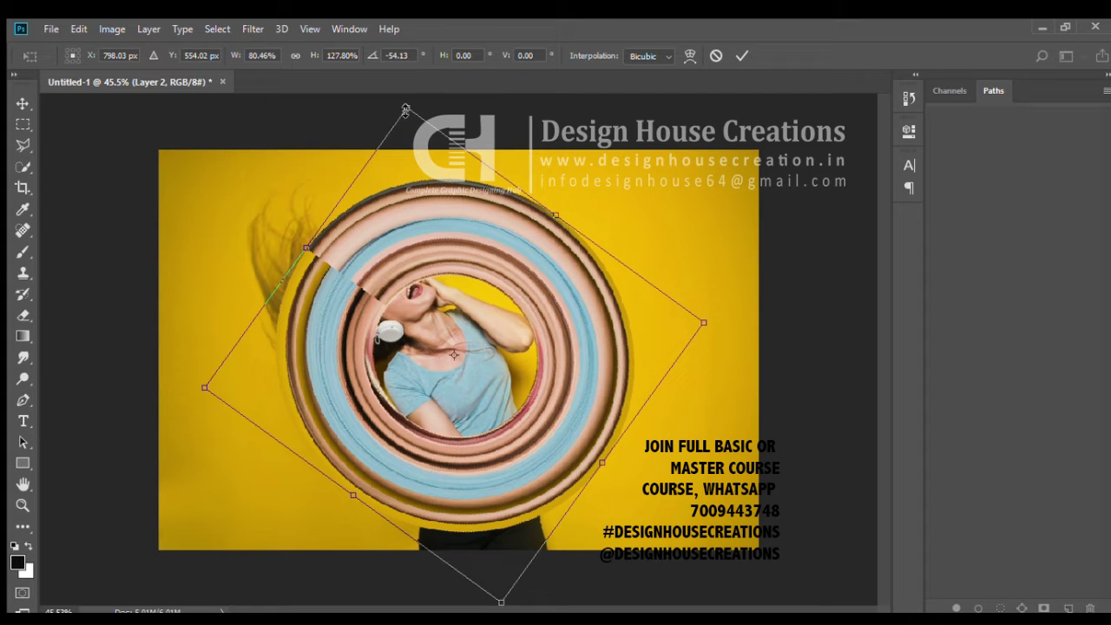
# Fine-tune the ring to about 83% width and 123% height and commit the transform.
pyautogui.moveTo(406, 110); pyautogui.dragTo(413, 122)
pyautogui.moveTo(557, 219); pyautogui.dragTo(563, 201)
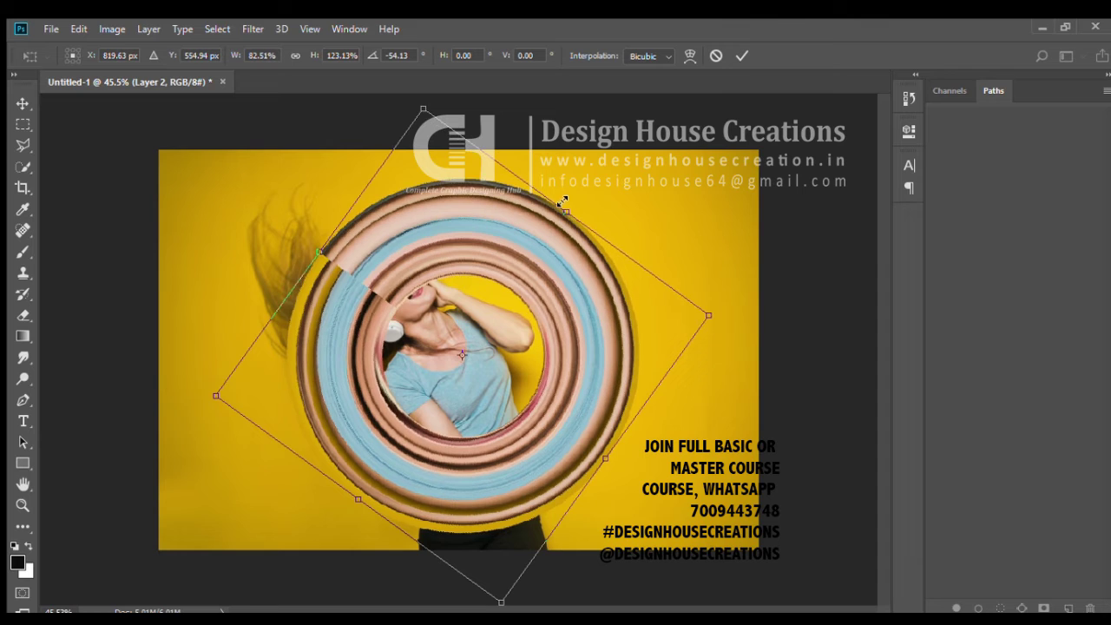
pyautogui.moveTo(563, 209); pyautogui.dragTo(566, 209)
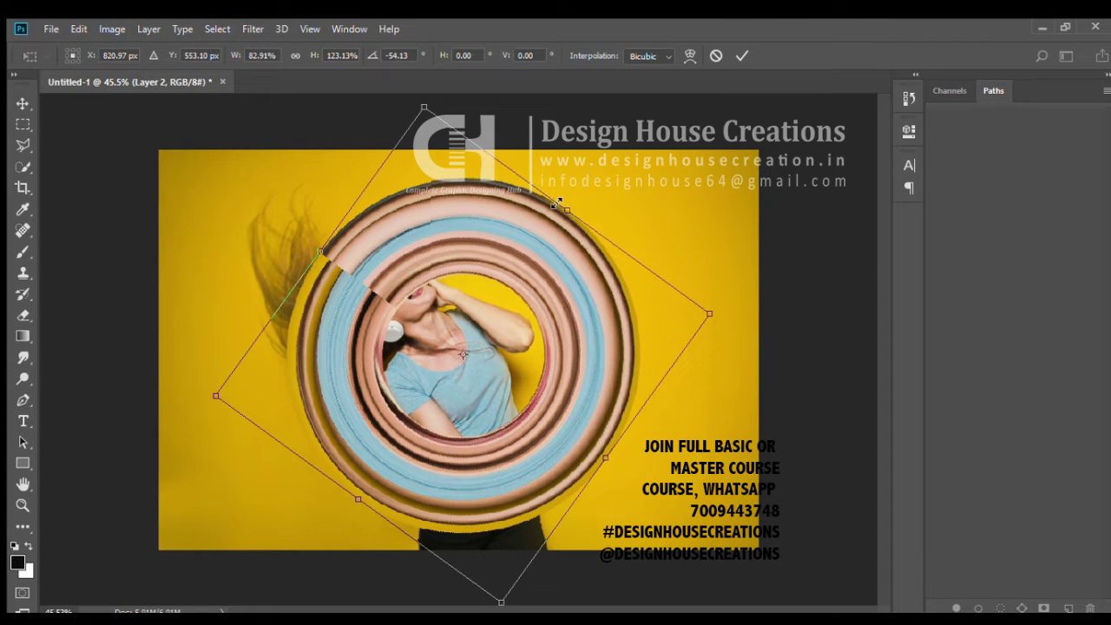
pyautogui.moveTo(606, 455); pyautogui.dragTo(606, 459)
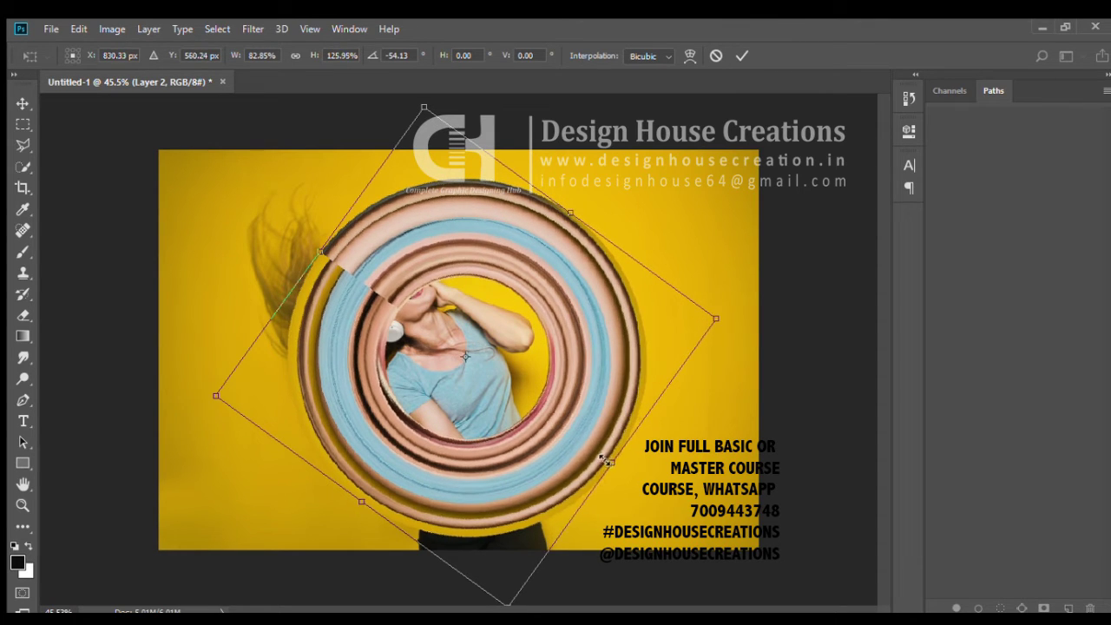
pyautogui.press('Return')
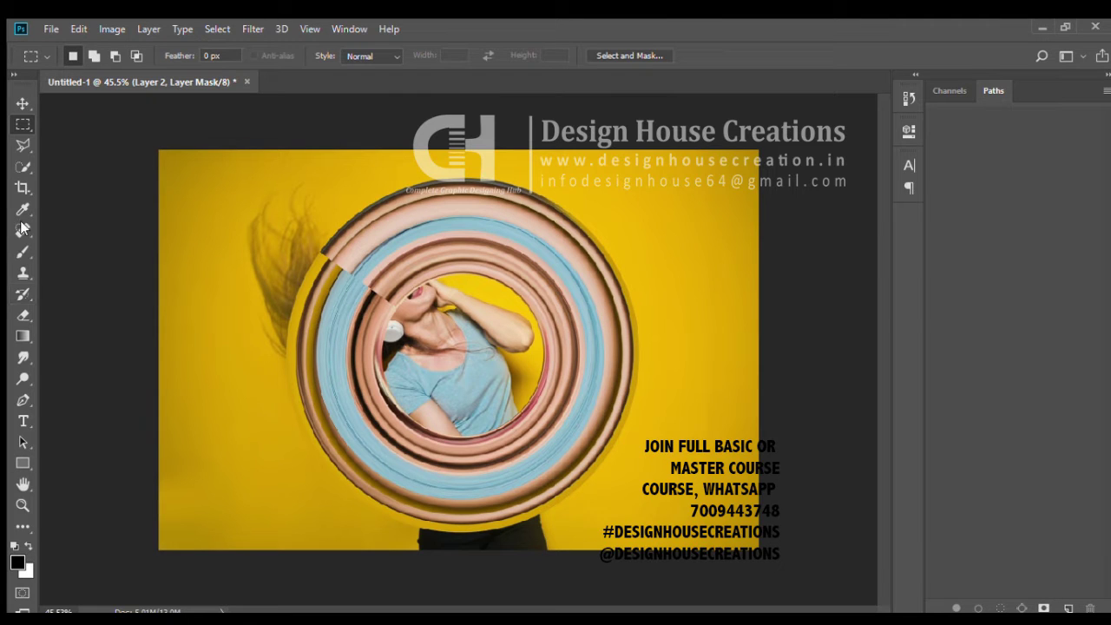
# Paint black on Layer 2's mask over the woman's head and face so she sits in front.
pyautogui.click(23, 251)
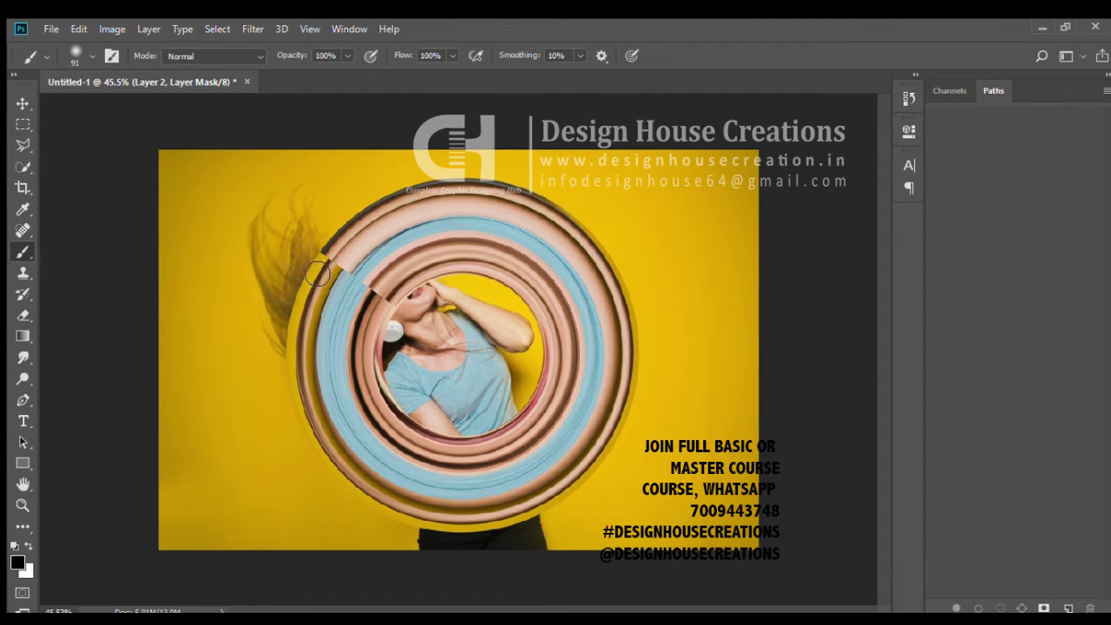
pyautogui.moveTo(317, 275)
pyautogui.mouseDown()
pyautogui.moveTo(338, 301)
pyautogui.moveTo(432, 298)
pyautogui.moveTo(419, 289)
pyautogui.moveTo(439, 303)
pyautogui.mouseUp()
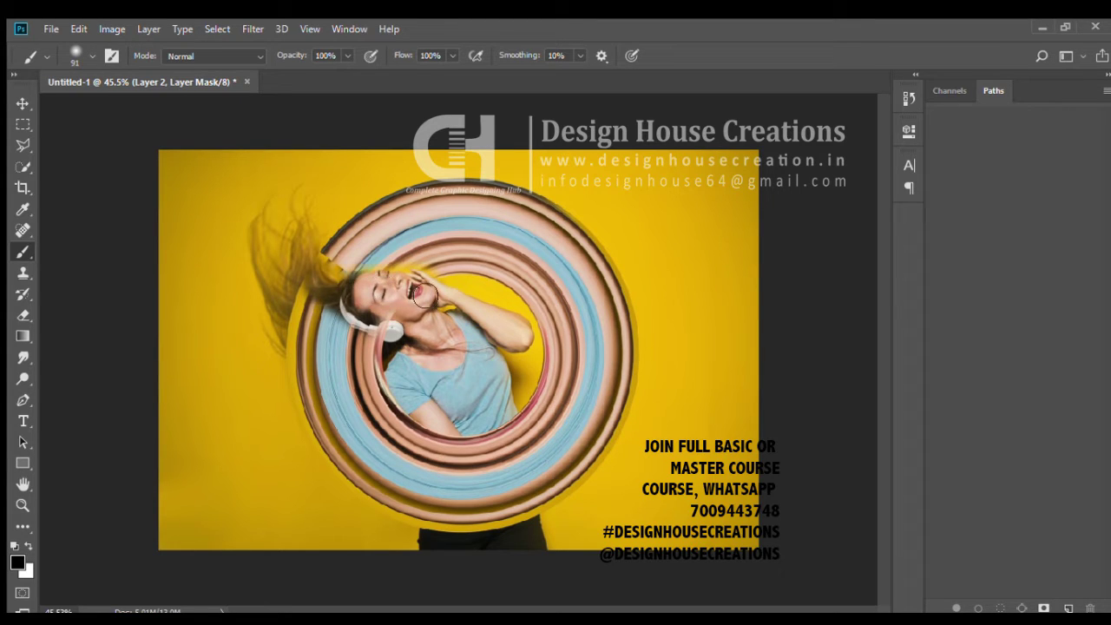
pyautogui.moveTo(439, 302)
pyautogui.mouseDown()
pyautogui.moveTo(382, 335)
pyautogui.moveTo(349, 330)
pyautogui.moveTo(317, 304)
pyautogui.moveTo(351, 375)
pyautogui.moveTo(391, 373)
pyautogui.moveTo(397, 400)
pyautogui.moveTo(321, 408)
pyautogui.moveTo(326, 441)
pyautogui.moveTo(314, 405)
pyautogui.moveTo(292, 391)
pyautogui.moveTo(311, 370)
pyautogui.moveTo(343, 452)
pyautogui.moveTo(392, 434)
pyautogui.moveTo(373, 495)
pyautogui.moveTo(415, 517)
pyautogui.moveTo(408, 452)
pyautogui.moveTo(390, 427)
pyautogui.moveTo(417, 516)
pyautogui.moveTo(424, 401)
pyautogui.moveTo(441, 556)
pyautogui.moveTo(431, 431)
pyautogui.mouseUp()
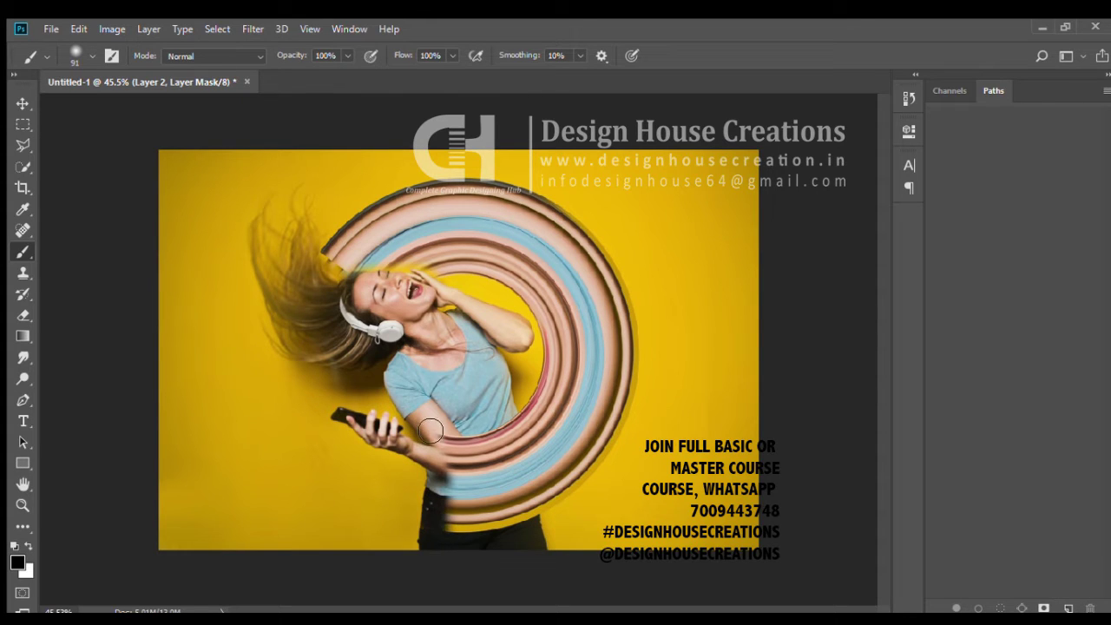
# Mask out the ring over her arm, waist and shirt edge down to the jeans.
pyautogui.moveTo(452, 480)
pyautogui.mouseDown()
pyautogui.moveTo(486, 520)
pyautogui.moveTo(463, 417)
pyautogui.moveTo(427, 424)
pyautogui.moveTo(425, 414)
pyautogui.moveTo(495, 564)
pyautogui.moveTo(489, 548)
pyautogui.mouseUp()
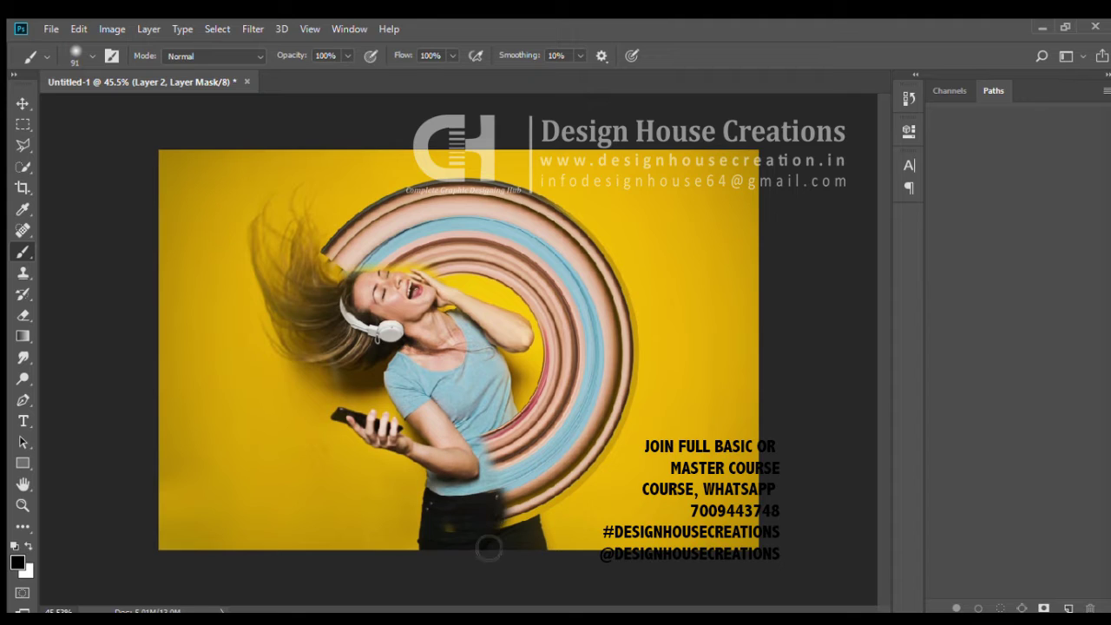
pyautogui.moveTo(528, 540)
pyautogui.mouseDown()
pyautogui.moveTo(509, 429)
pyautogui.moveTo(534, 537)
pyautogui.moveTo(486, 530)
pyautogui.moveTo(517, 504)
pyautogui.moveTo(476, 459)
pyautogui.moveTo(498, 556)
pyautogui.moveTo(504, 454)
pyautogui.moveTo(537, 523)
pyautogui.moveTo(512, 423)
pyautogui.moveTo(518, 501)
pyautogui.moveTo(481, 421)
pyautogui.moveTo(487, 495)
pyautogui.moveTo(471, 395)
pyautogui.mouseUp()
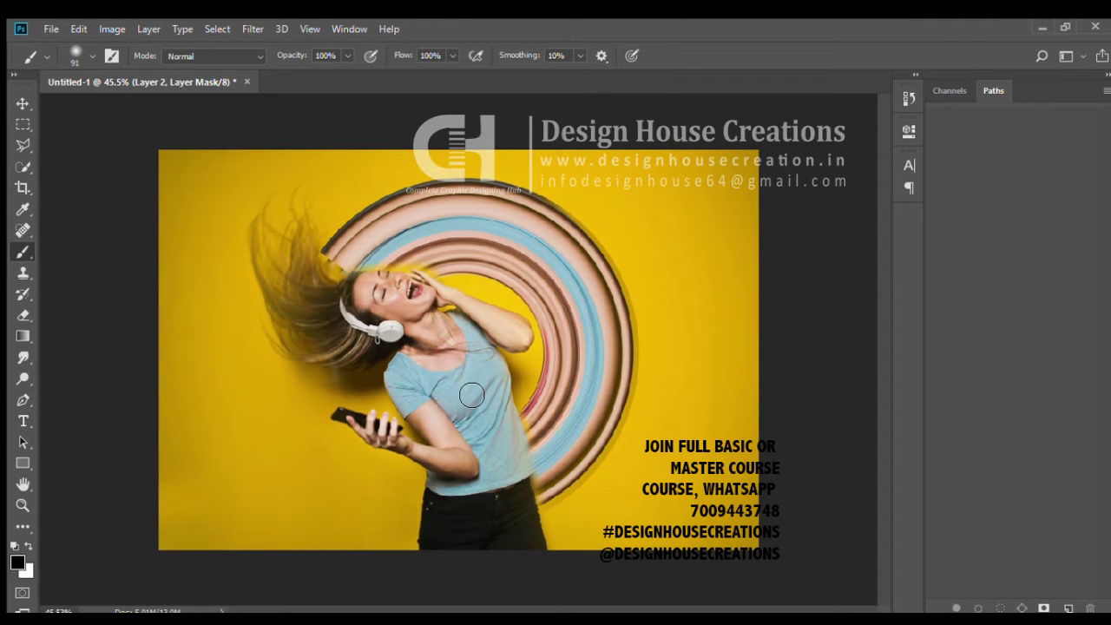
pyautogui.moveTo(471, 395)
pyautogui.mouseDown()
pyautogui.moveTo(534, 511)
pyautogui.moveTo(518, 426)
pyautogui.moveTo(514, 457)
pyautogui.mouseUp()
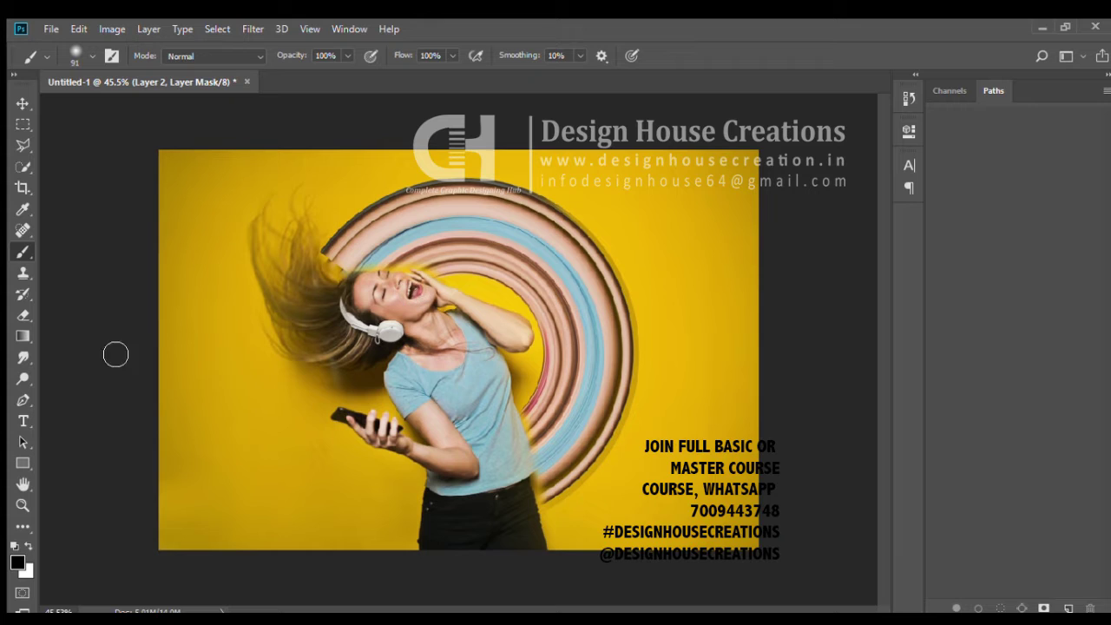
# Paint white on the mask to restore the ring's left end over her hair.
pyautogui.click(26, 545)
pyautogui.moveTo(340, 262); pyautogui.dragTo(360, 260)
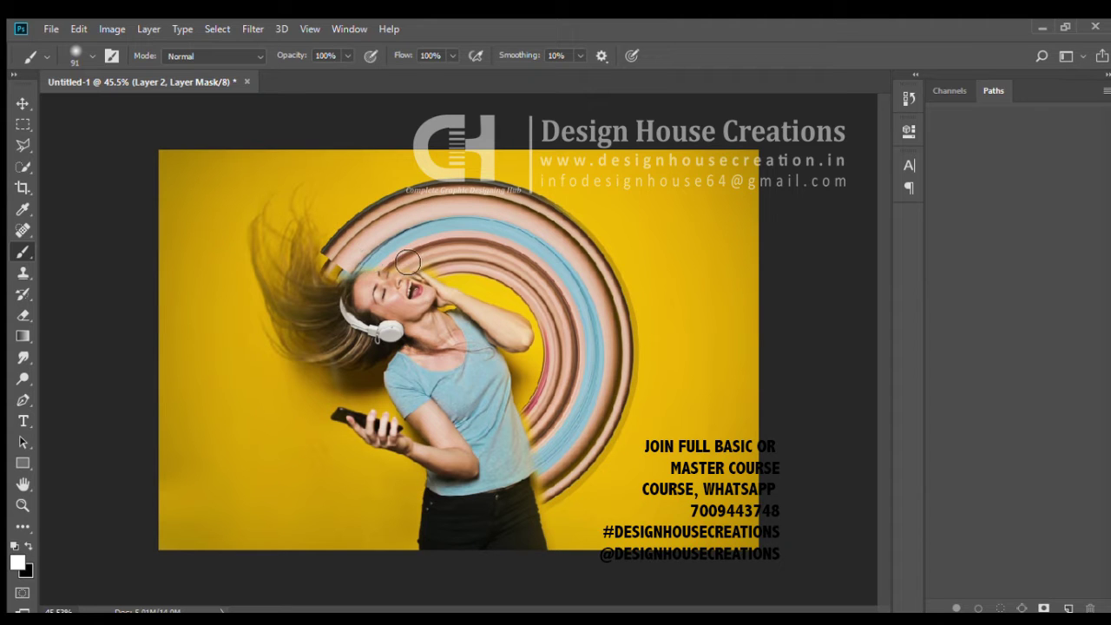
pyautogui.scroll(5, 357, 235)
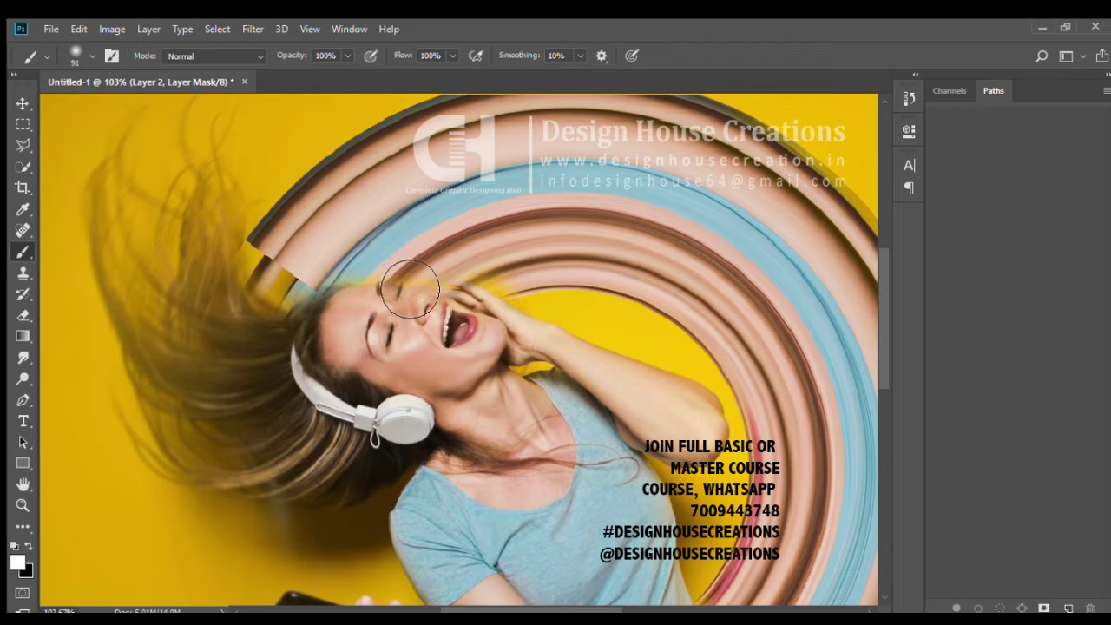
# Touch up the mask around the forehead, cheek and hair, alternating white and black strokes.
pyautogui.moveTo(410, 289); pyautogui.dragTo(453, 278)
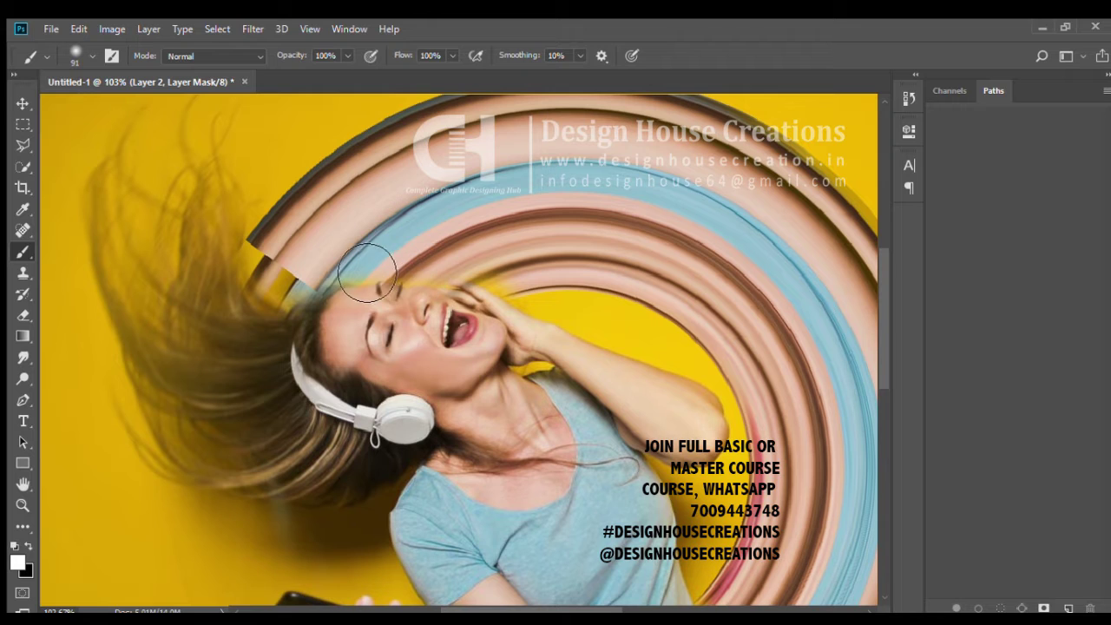
pyautogui.moveTo(497, 279)
pyautogui.mouseDown()
pyautogui.moveTo(528, 278)
pyautogui.moveTo(538, 290)
pyautogui.moveTo(526, 303)
pyautogui.moveTo(452, 285)
pyautogui.moveTo(541, 292)
pyautogui.moveTo(528, 298)
pyautogui.moveTo(536, 313)
pyautogui.moveTo(452, 285)
pyautogui.moveTo(260, 291)
pyautogui.moveTo(330, 299)
pyautogui.moveTo(235, 295)
pyautogui.moveTo(335, 285)
pyautogui.mouseUp()
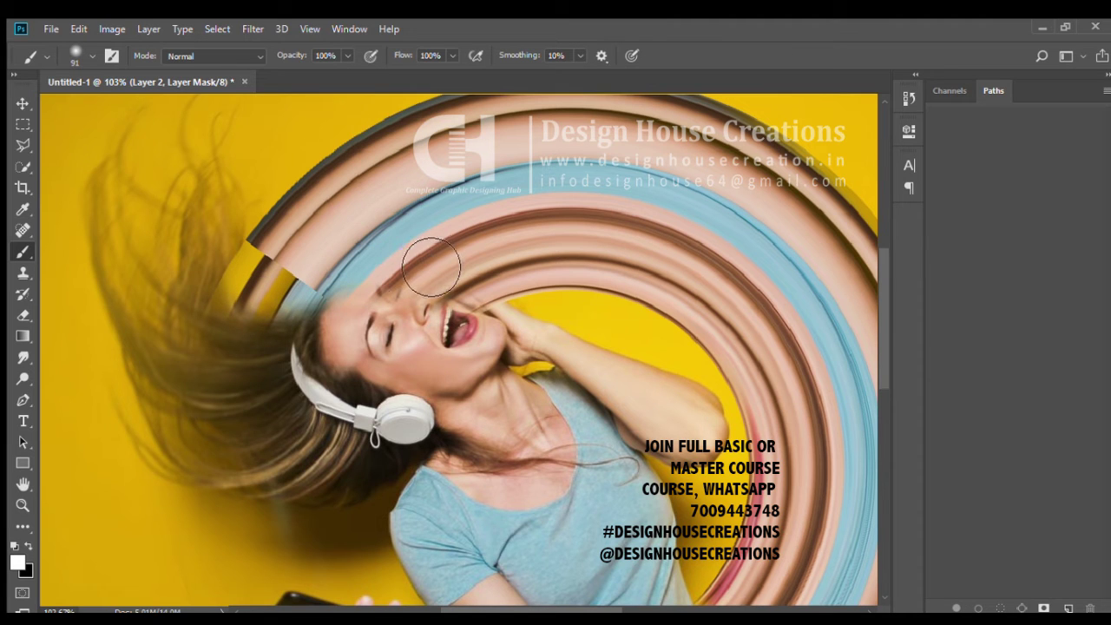
pyautogui.moveTo(426, 258); pyautogui.dragTo(269, 313)
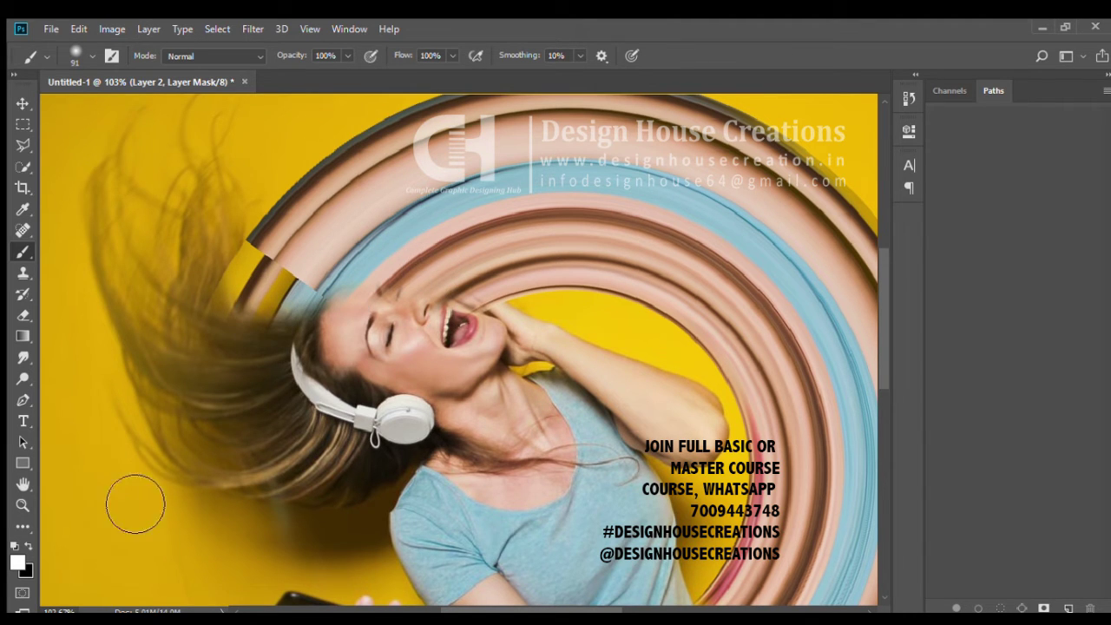
pyautogui.click(28, 545)
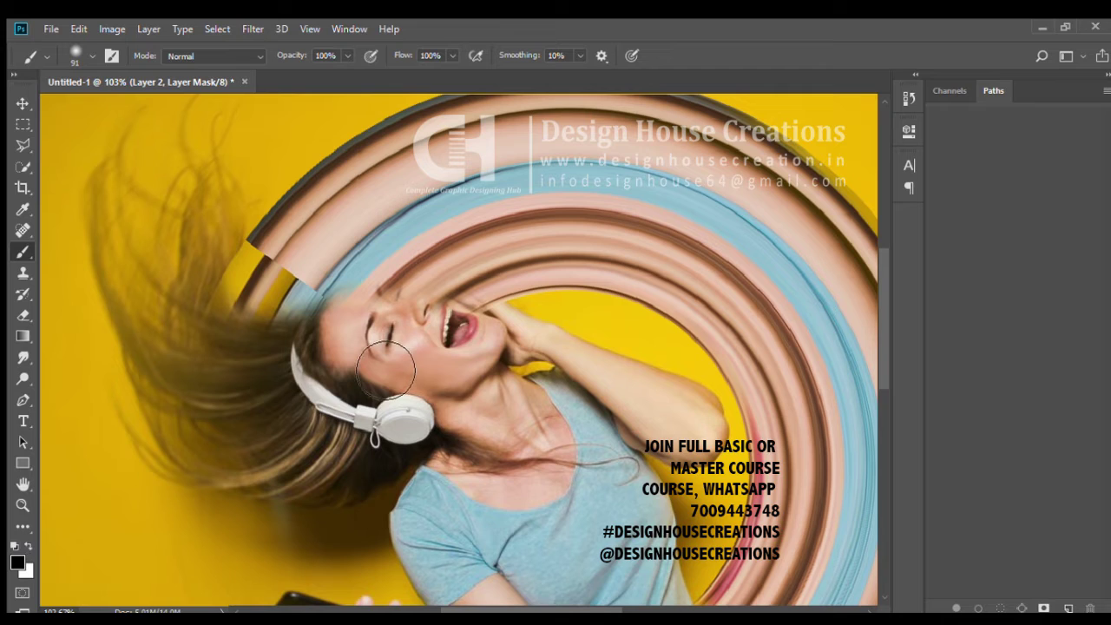
pyautogui.moveTo(385, 369)
pyautogui.mouseDown()
pyautogui.moveTo(408, 341)
pyautogui.moveTo(419, 346)
pyautogui.moveTo(395, 330)
pyautogui.mouseUp()
pyautogui.moveTo(260, 305)
pyautogui.mouseDown()
pyautogui.moveTo(393, 335)
pyautogui.moveTo(346, 343)
pyautogui.moveTo(480, 341)
pyautogui.moveTo(474, 326)
pyautogui.moveTo(520, 356)
pyautogui.moveTo(452, 354)
pyautogui.moveTo(447, 330)
pyautogui.mouseUp()
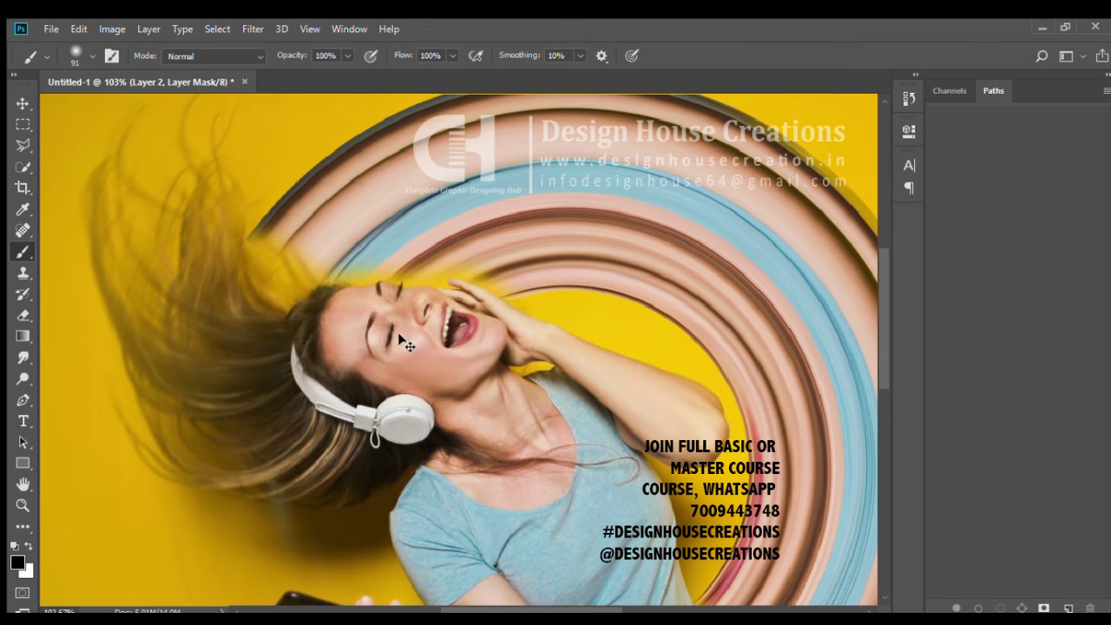
# Refine the ring's lower arc end over the shirt with white then black brush strokes.
pyautogui.scroll(-1, 296, 253)
pyautogui.scroll(-3, 296, 253)
pyautogui.scroll(-1, 297, 252)
pyautogui.scroll(3, 555, 511)
pyautogui.scroll(1, 602, 508)
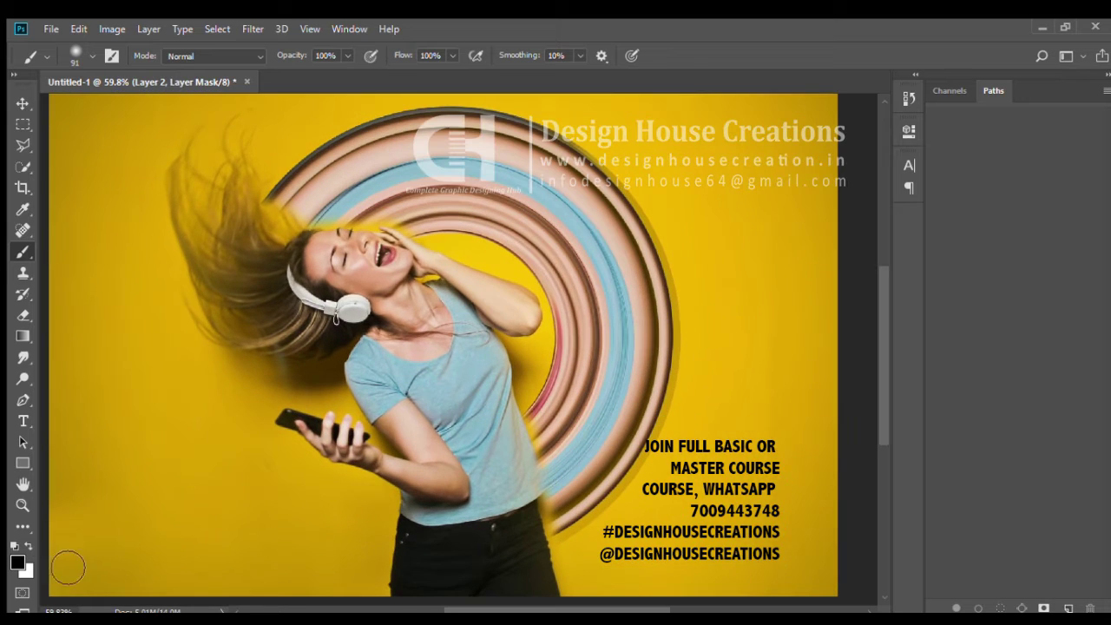
pyautogui.press('x')
pyautogui.moveTo(580, 508)
pyautogui.mouseDown()
pyautogui.moveTo(575, 543)
pyautogui.moveTo(556, 448)
pyautogui.moveTo(574, 553)
pyautogui.mouseUp()
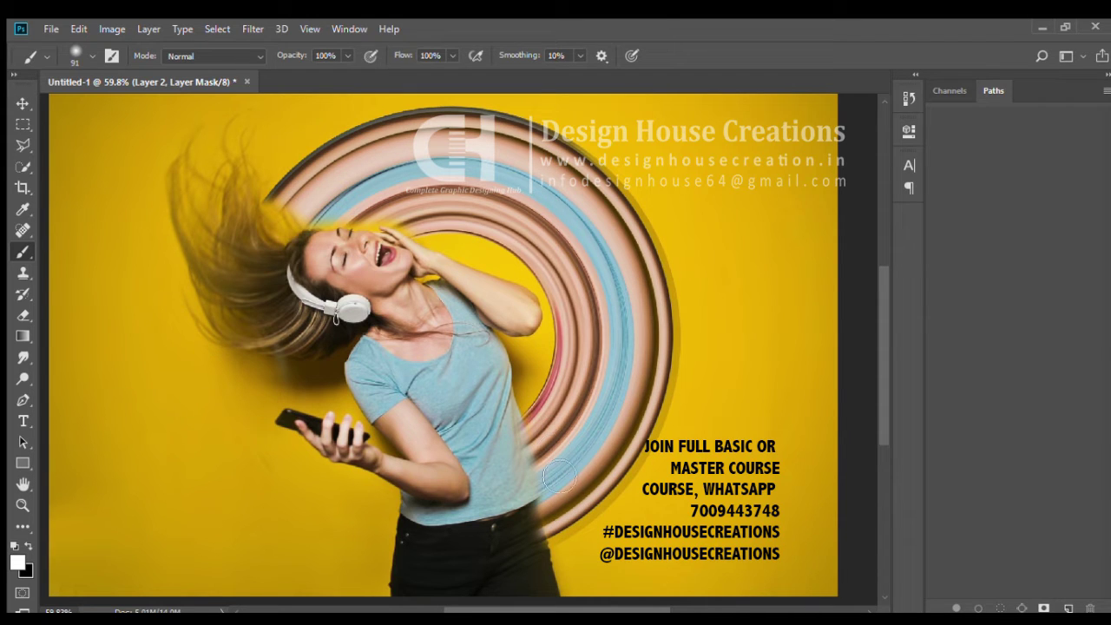
pyautogui.click(28, 545)
pyautogui.moveTo(533, 493)
pyautogui.mouseDown()
pyautogui.moveTo(527, 549)
pyautogui.moveTo(535, 532)
pyautogui.moveTo(518, 462)
pyautogui.moveTo(562, 496)
pyautogui.mouseUp()
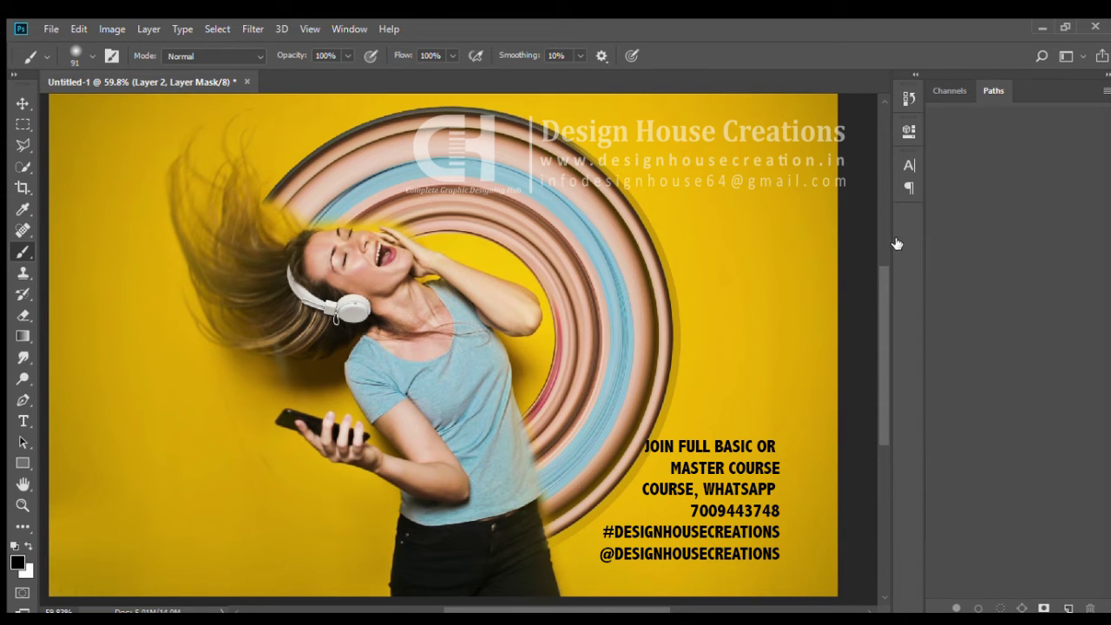
pyautogui.hotkey('ctrl', '2')
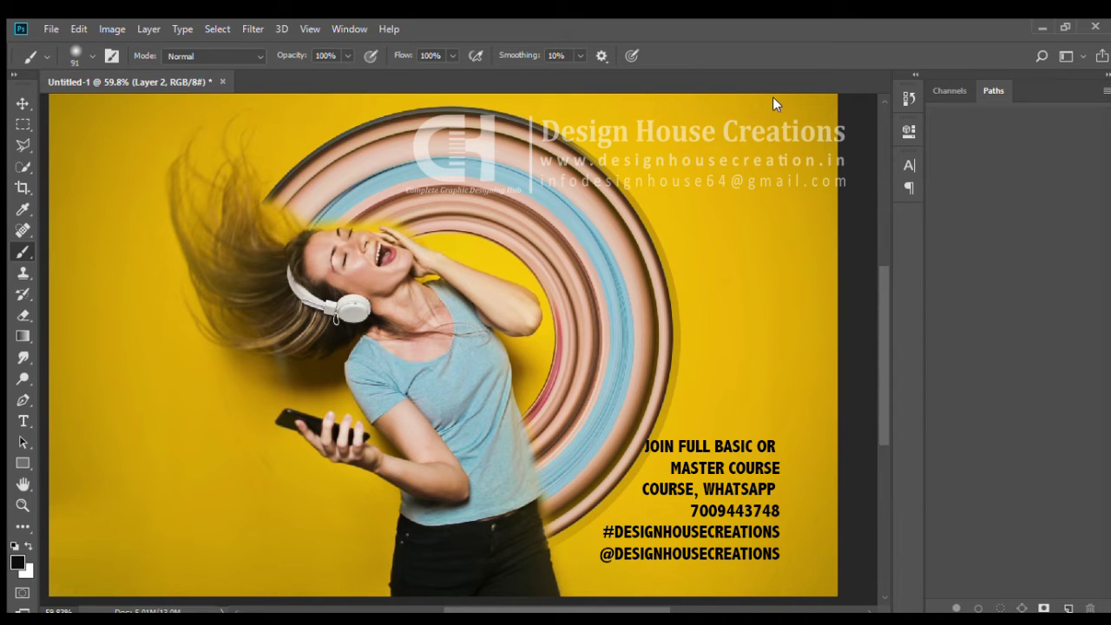
# Duplicate the swirl layer, set the copy to Multiply, and duplicate again as Layer 2 copy 2.
pyautogui.hotkey('ctrl', 'j')
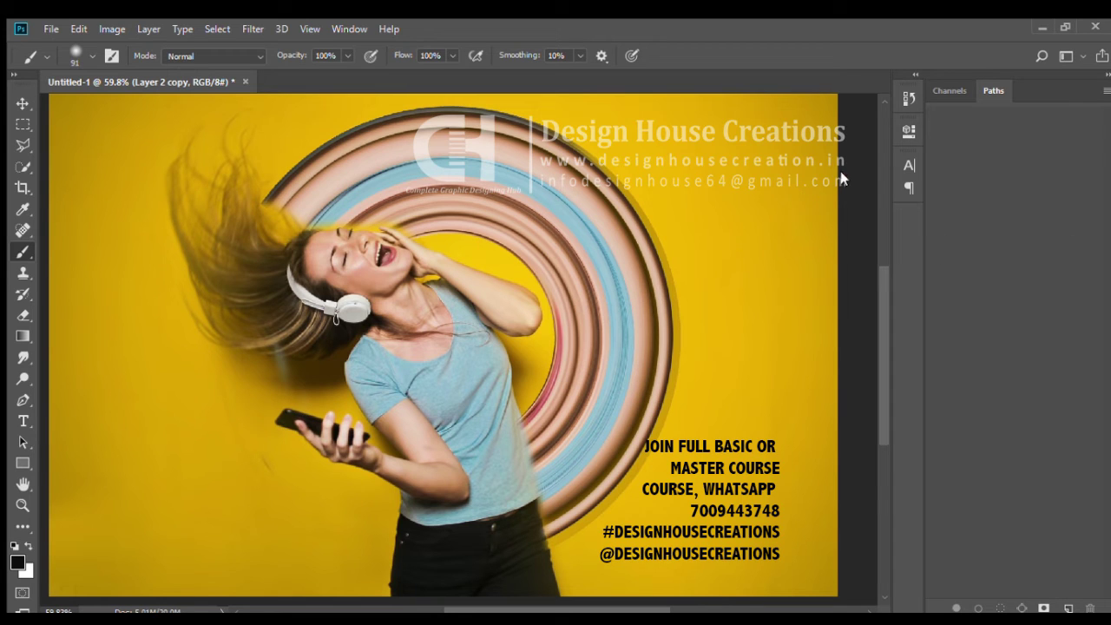
pyautogui.hotkey('shift', 'alt', 'm')
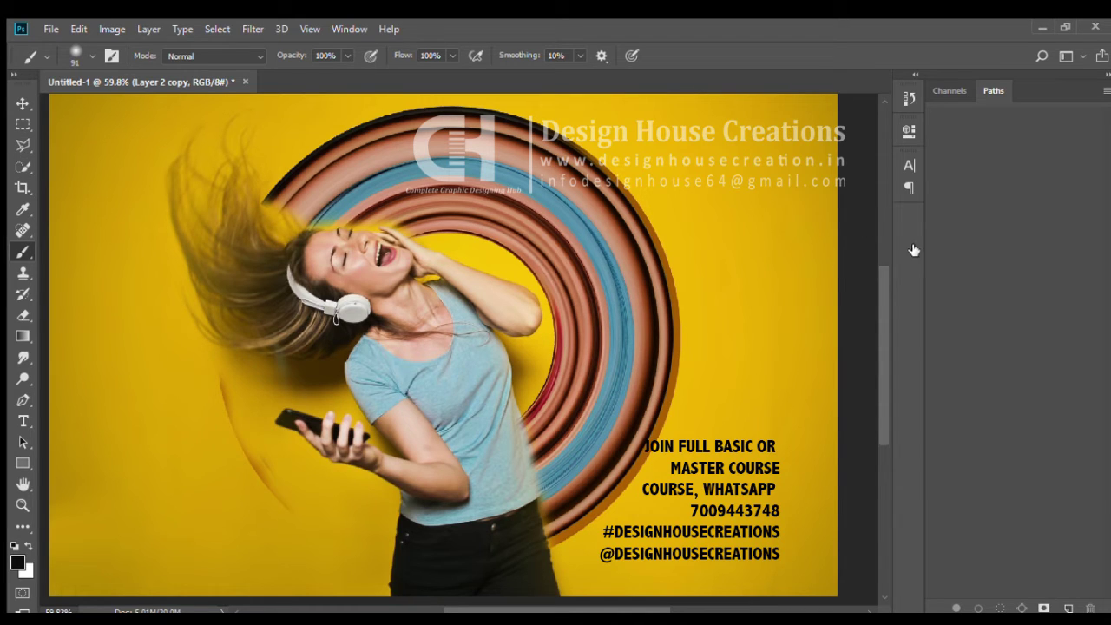
pyautogui.hotkey('ctrl', 'z')
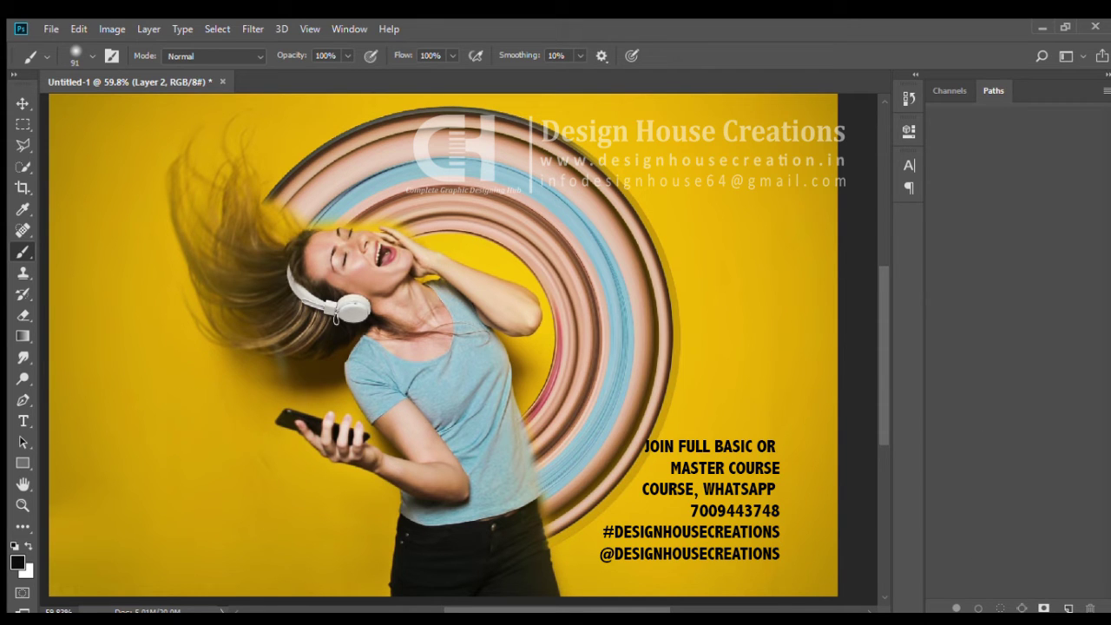
pyautogui.hotkey('ctrl', '\\')
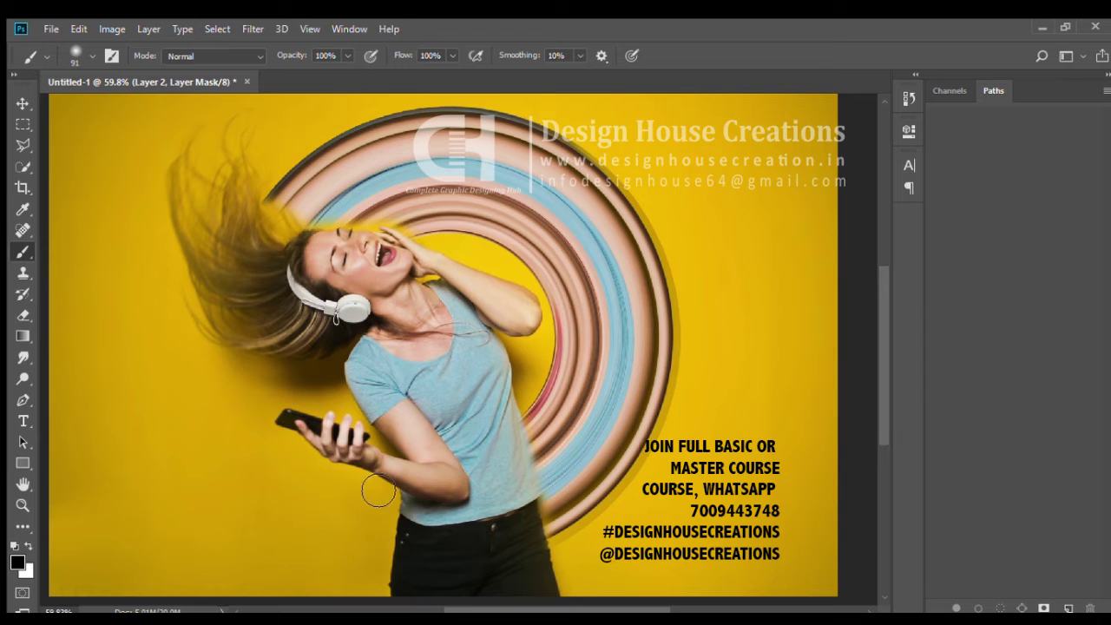
pyautogui.hotkey('ctrl', 'j')
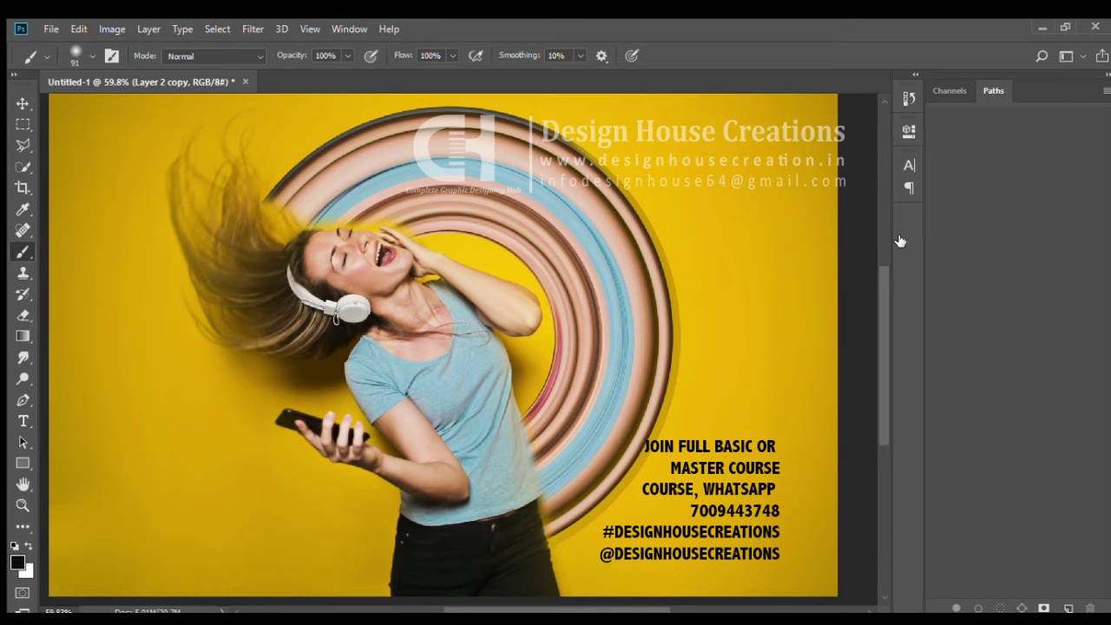
pyautogui.hotkey('ctrl', 'z')
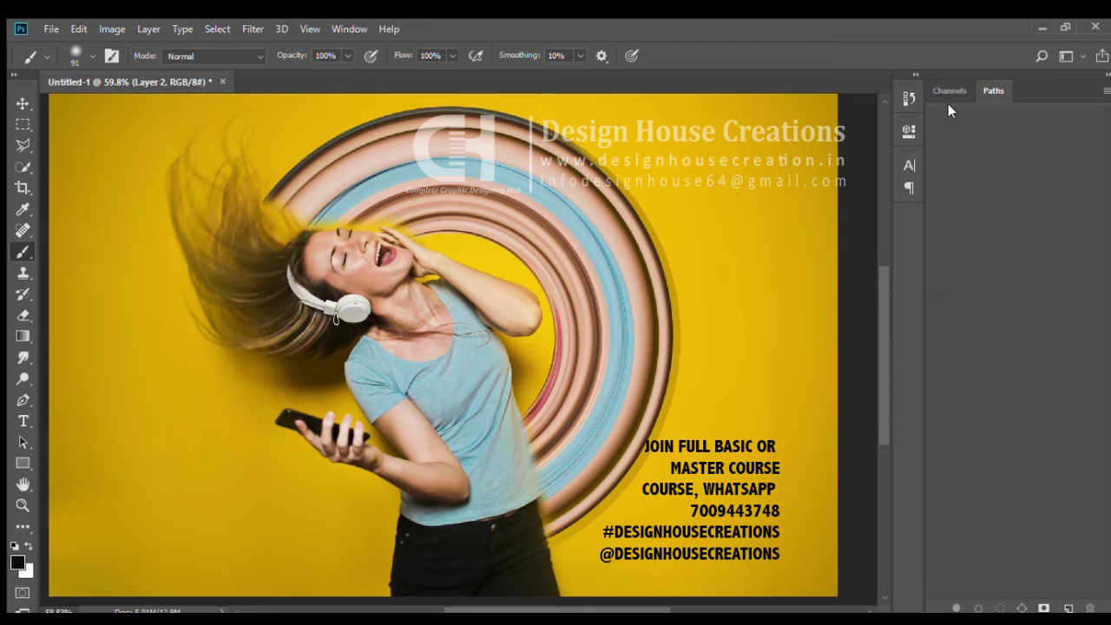
pyautogui.hotkey('ctrl', 'j')
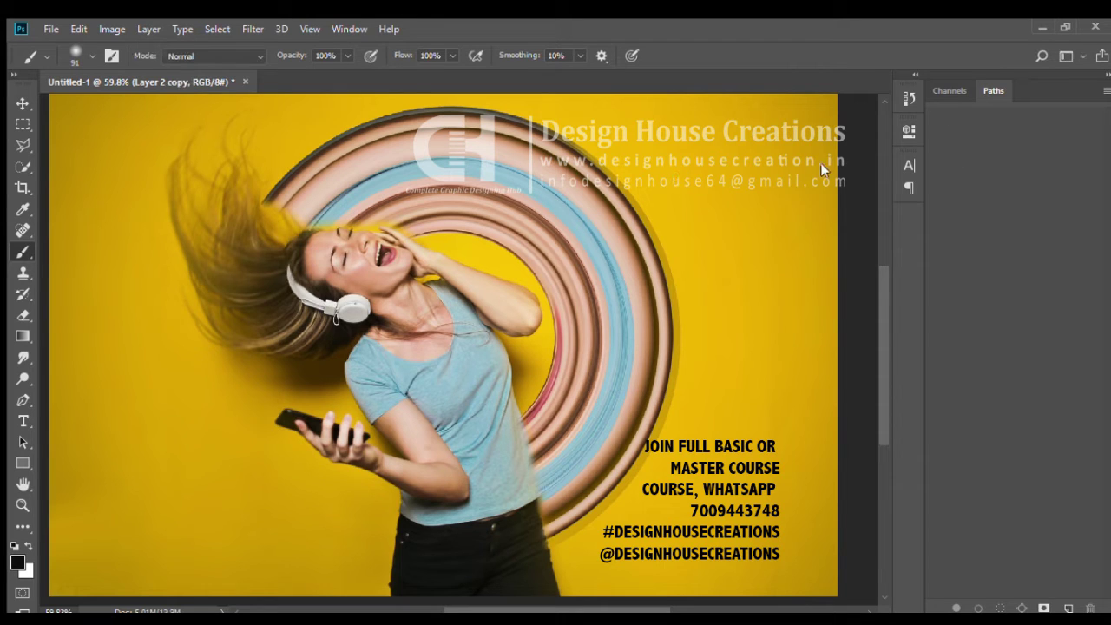
pyautogui.hotkey('shift', 'alt', 'm')
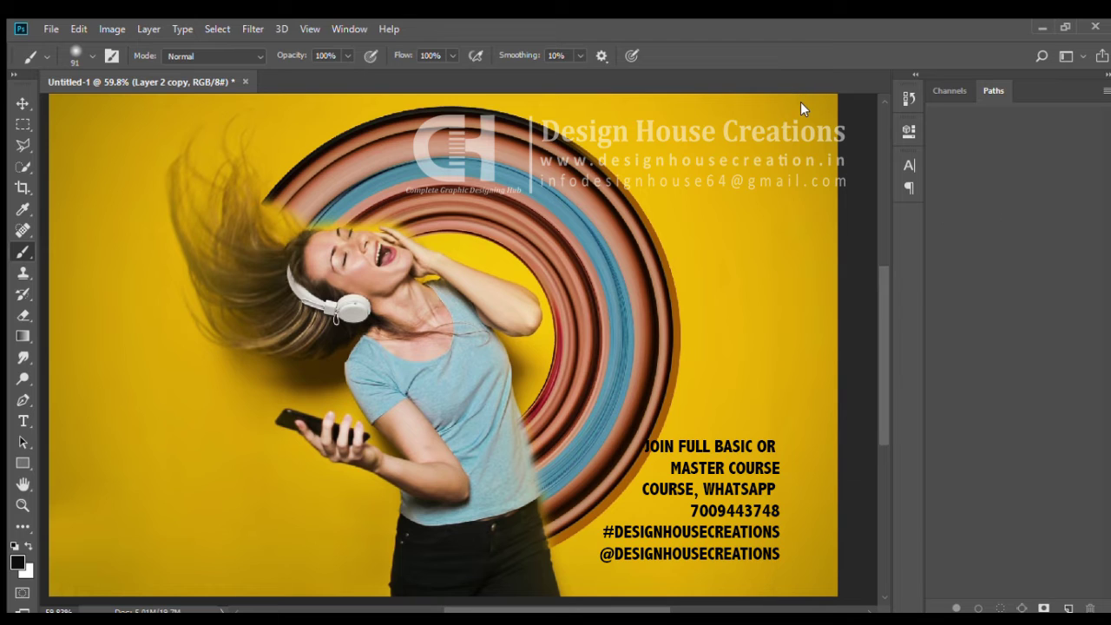
pyautogui.hotkey('ctrl', 'j')
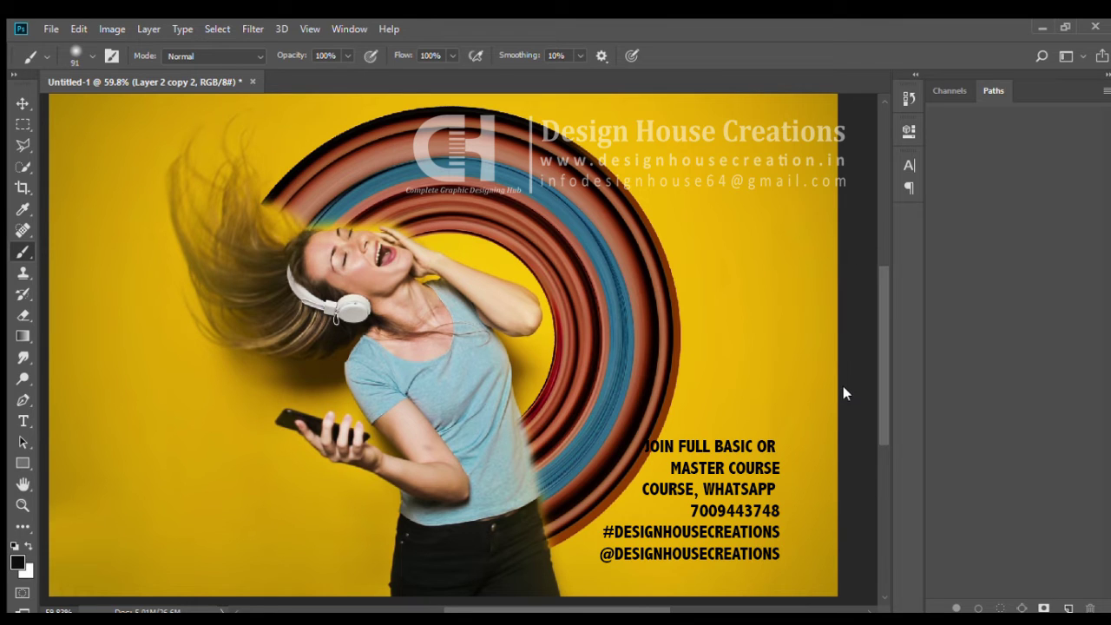
pyautogui.hotkey('alt', 'shift', 's')
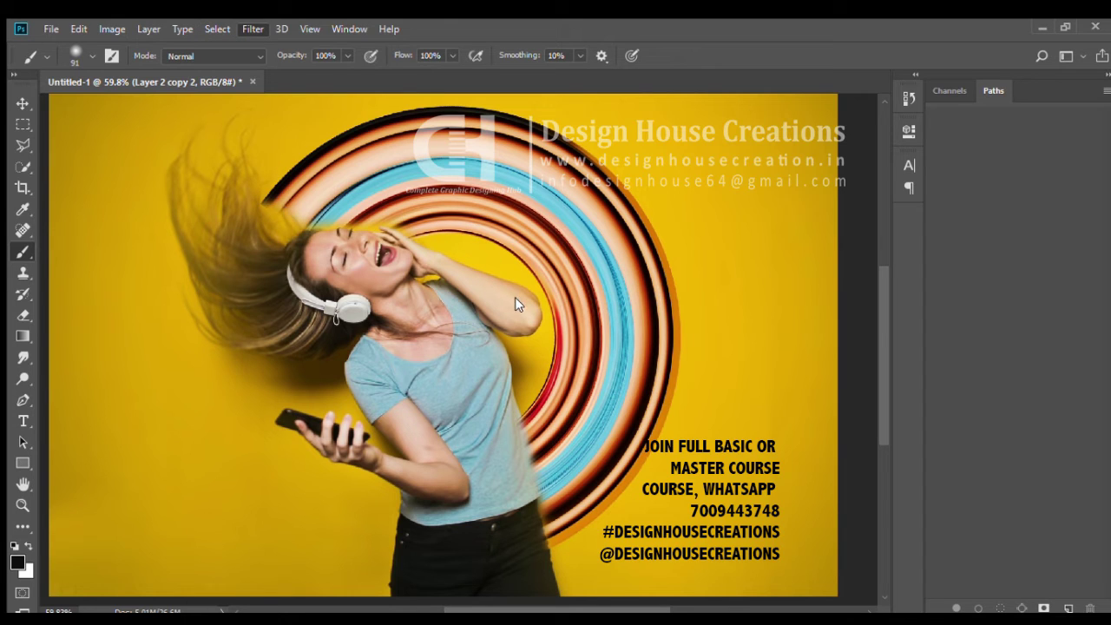
pyautogui.press('h')
pyautogui.hotkey('ctrl', 'f')
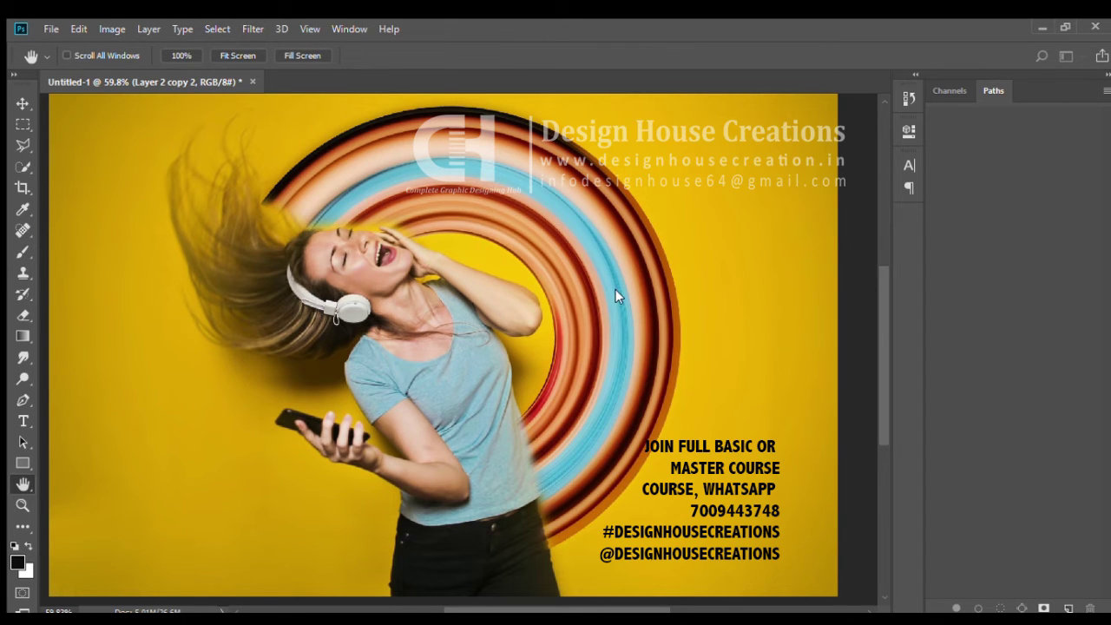
pyautogui.hotkey('ctrl', 'f')
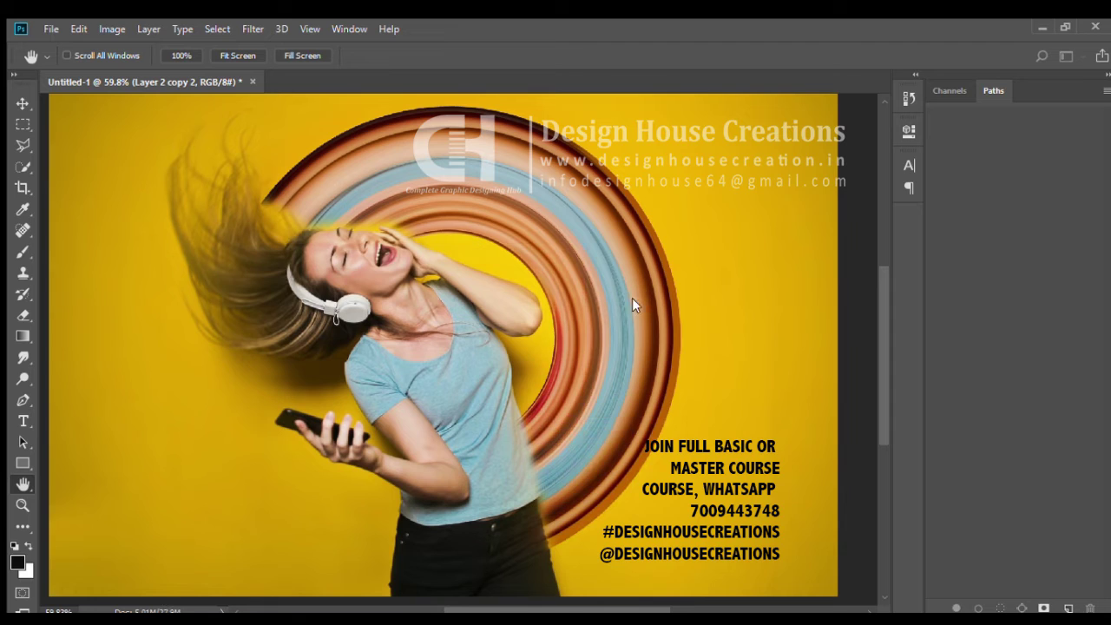
pyautogui.hotkey('ctrl', 'f')
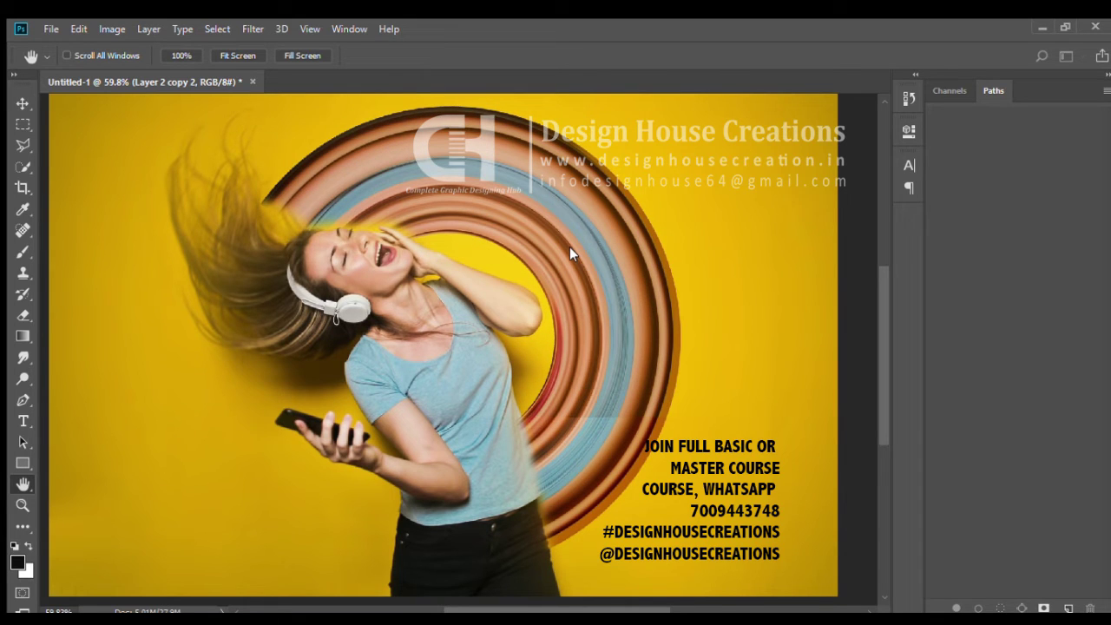
pyautogui.hotkey('ctrl', 'z')
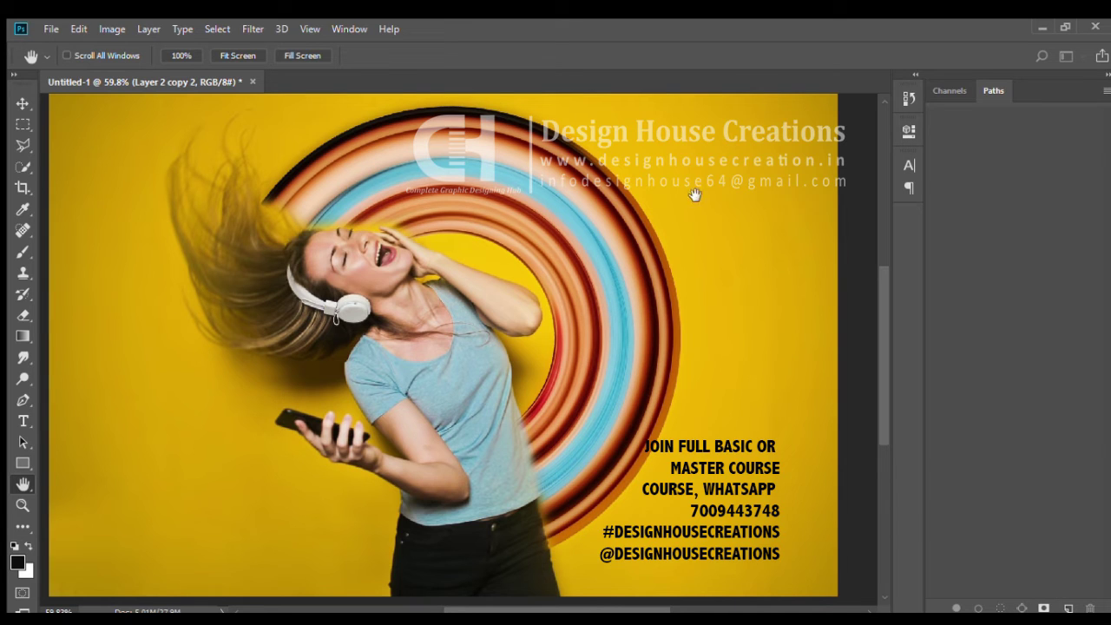
pyautogui.hotkey('ctrl', 'f')
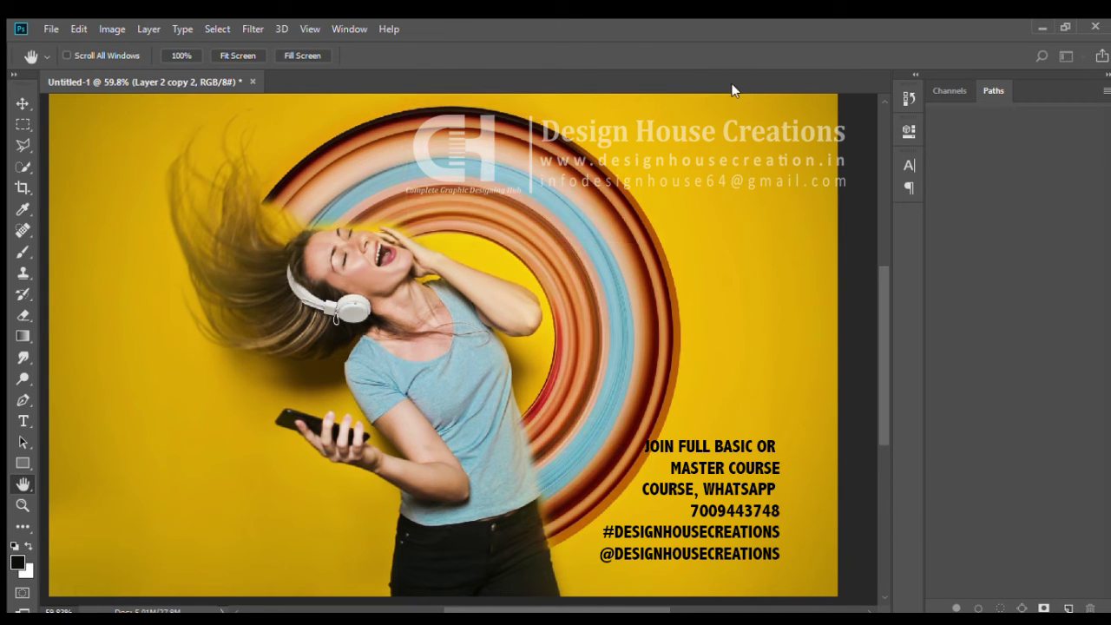
pyautogui.press('b')
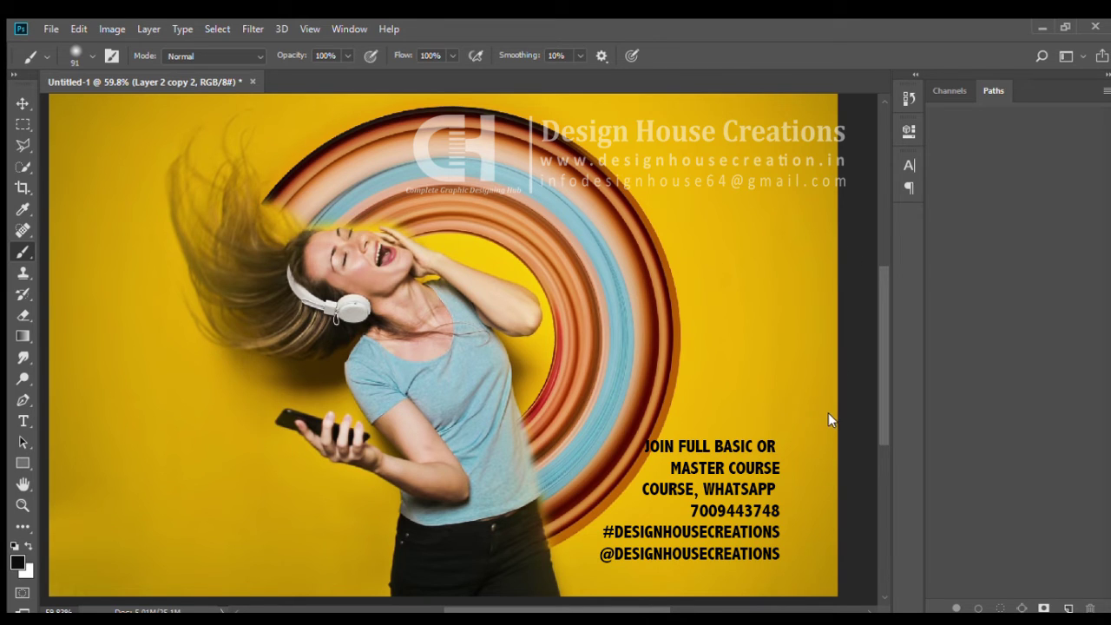
pyautogui.hotkey('ctrl', 'f')
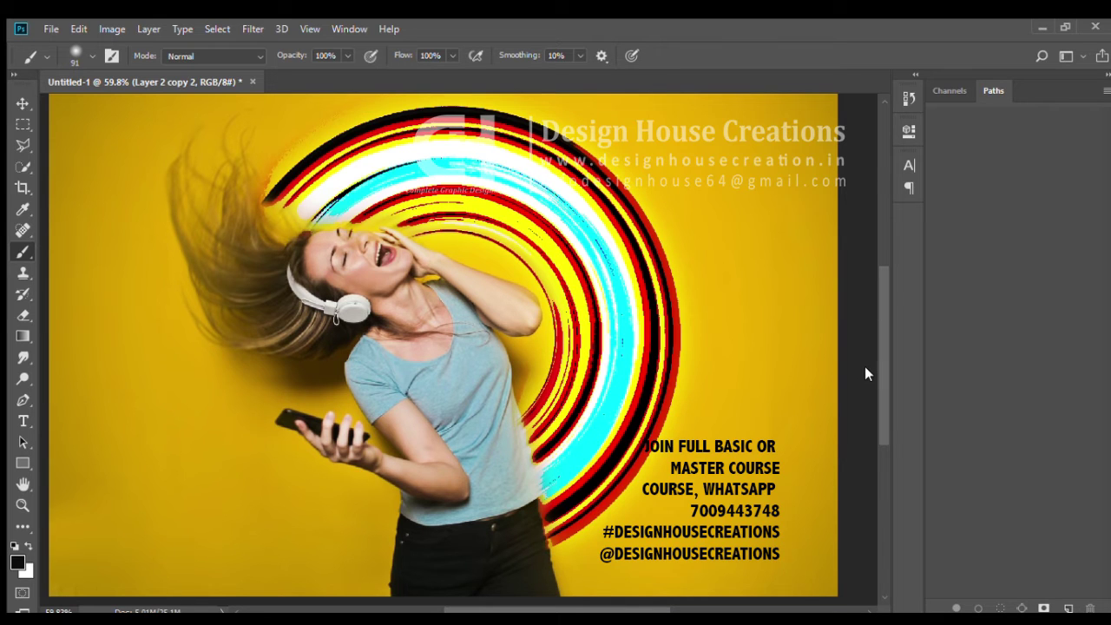
pyautogui.hotkey('ctrl', 'z')
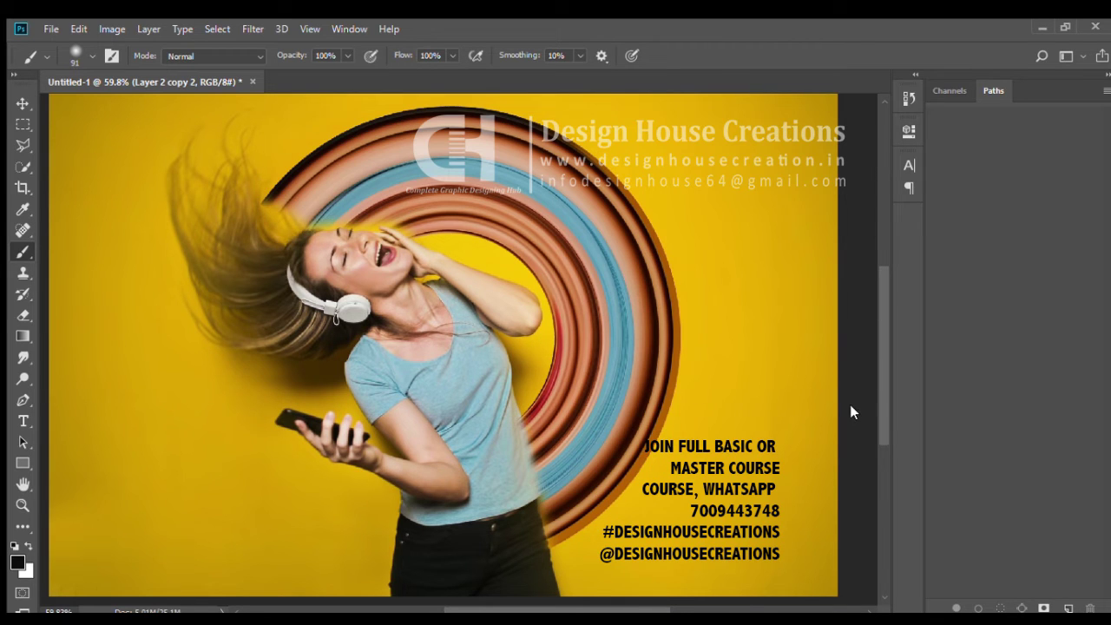
pyautogui.hotkey('ctrl', 'f')
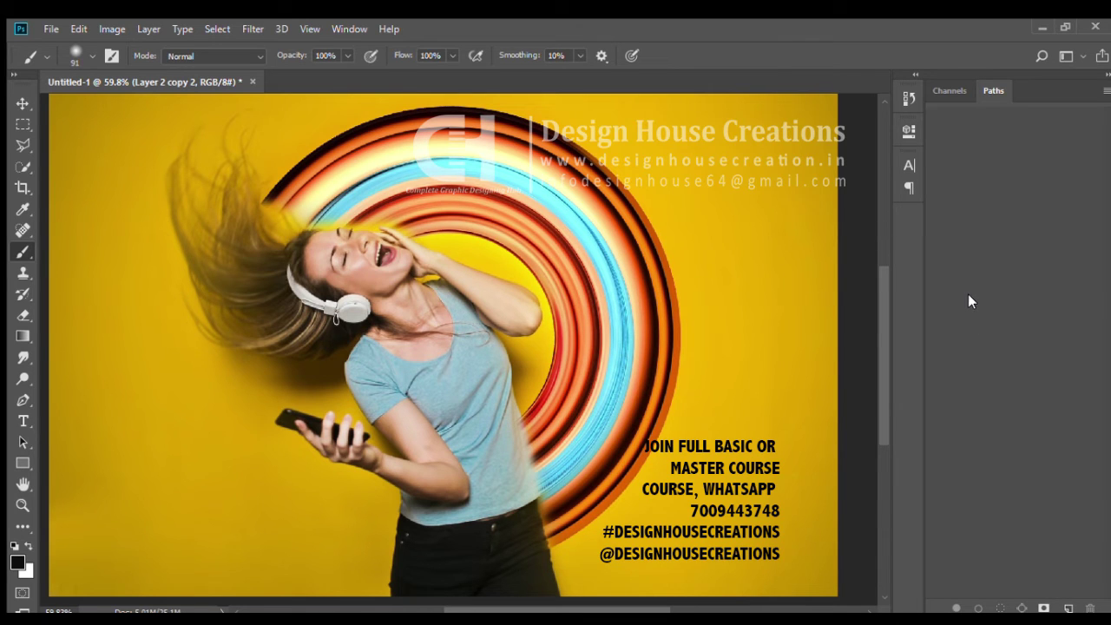
pyautogui.hotkey('ctrl', 'z')
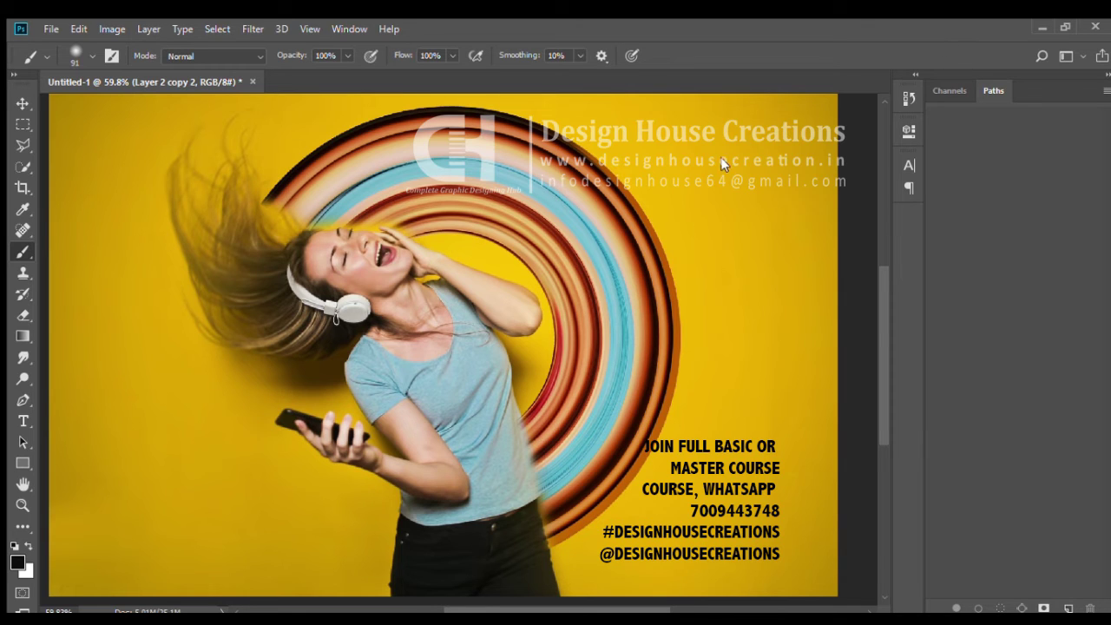
pyautogui.press('h')
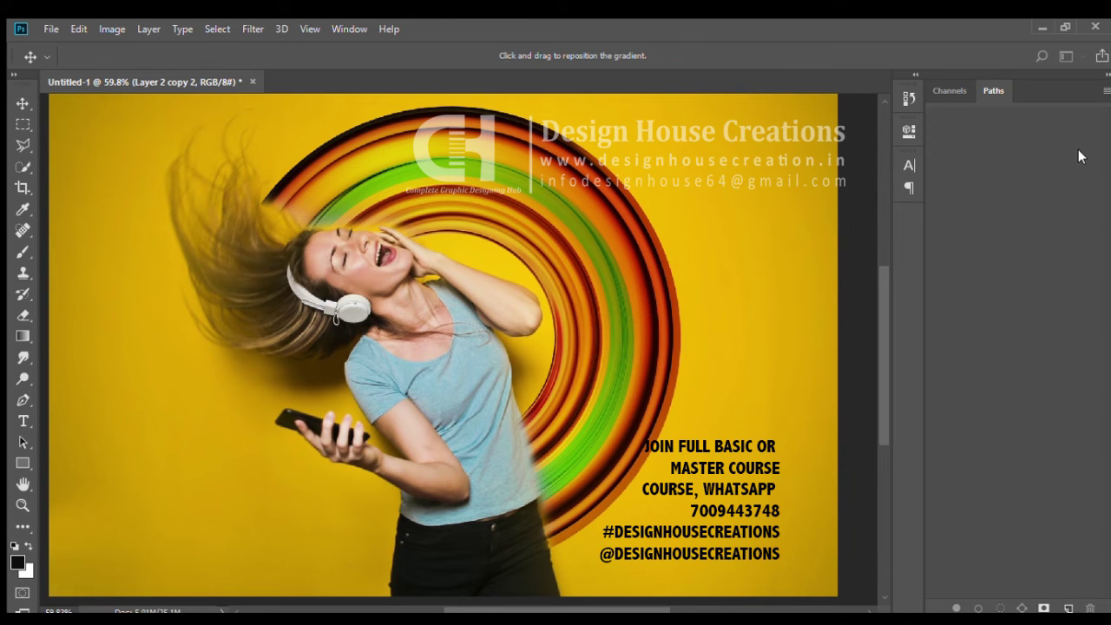
# Duplicate the red, orange and green swirl layer as Layer 2 copy 3.
pyautogui.press('b')
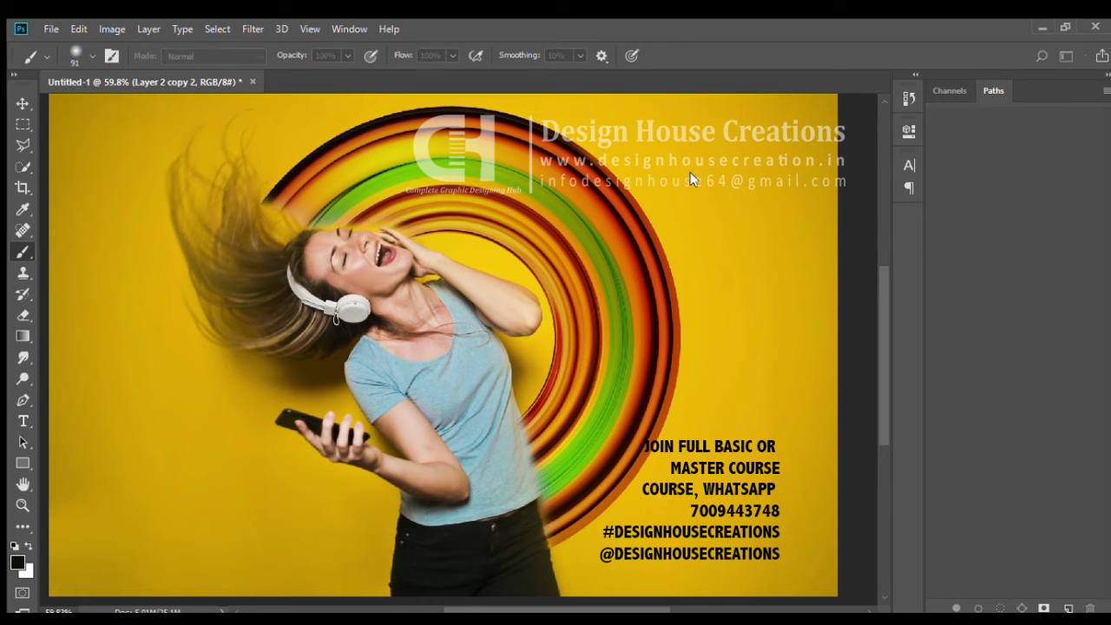
pyautogui.hotkey('ctrl', 'j')
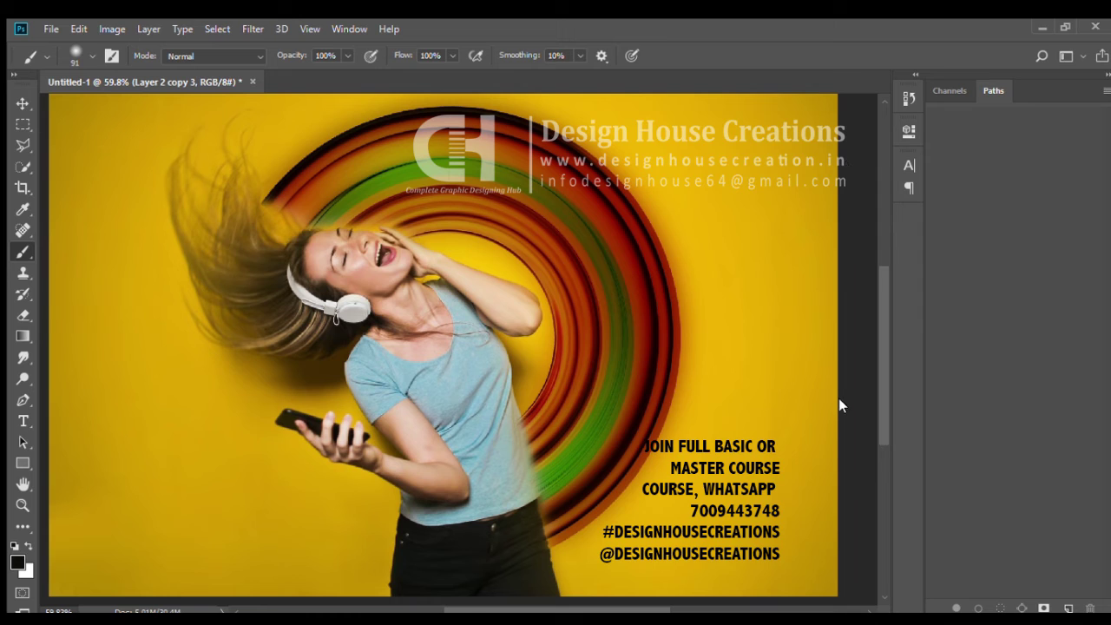
# Cycle through brighter blend modes on Layer 2 copy 3 to make the arc glow.
pyautogui.hotkey('ctrl', 'z')
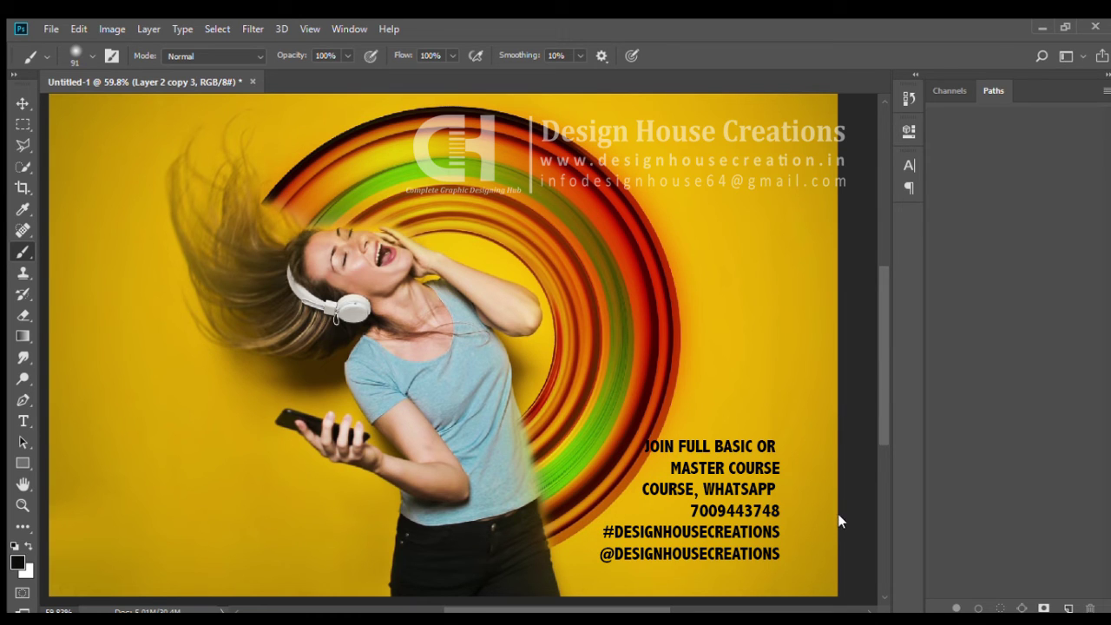
pyautogui.hotkey('ctrl', 'z')
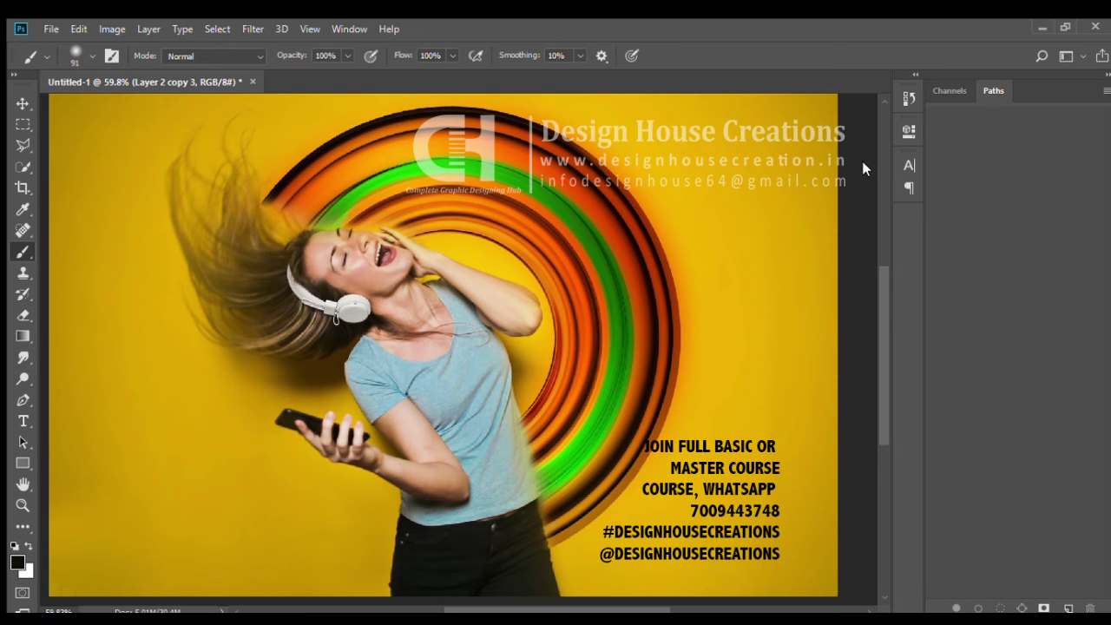
pyautogui.hotkey('ctrl', 'z')
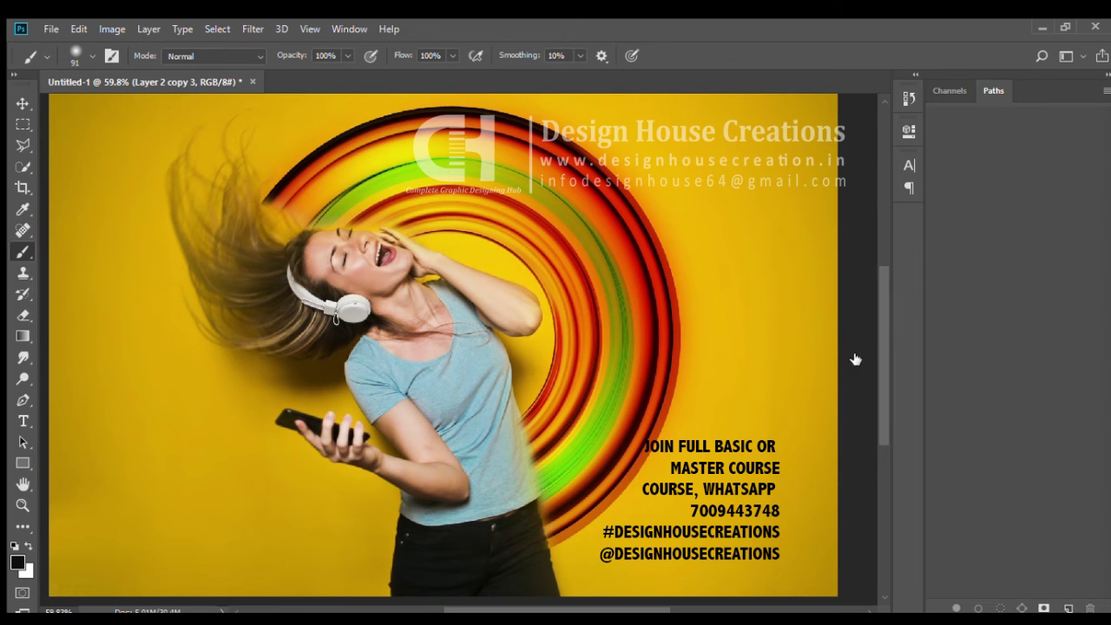
pyautogui.hotkey('ctrl', 'f')
# Soften the swirl with a blur from the Filter menu and create duplicate Layer 2 copy 4.
pyautogui.press('h')
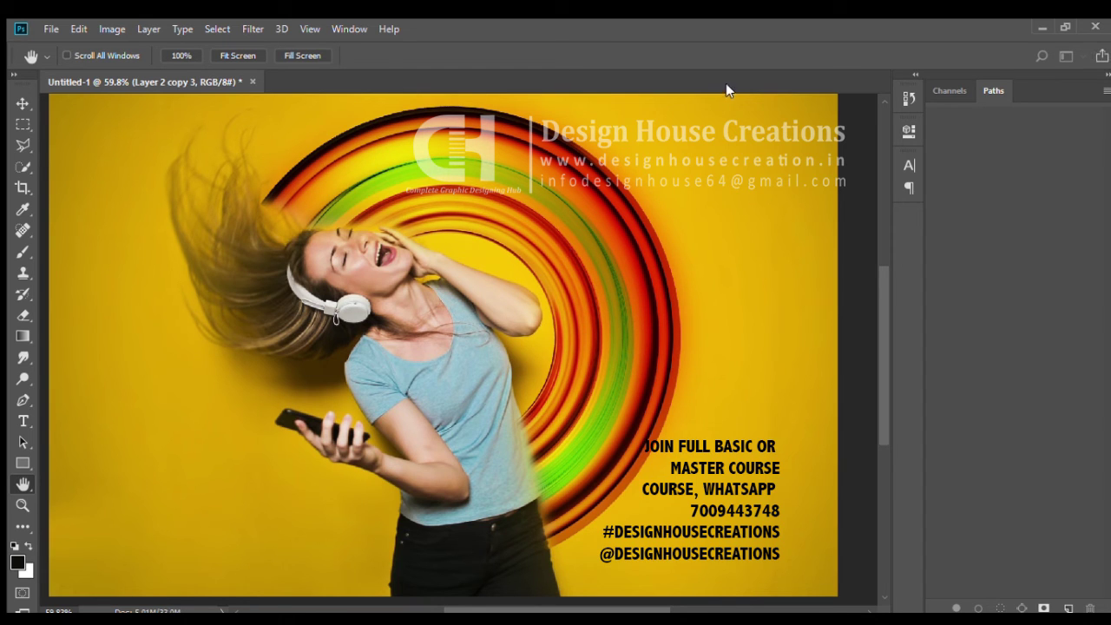
pyautogui.press('b')
pyautogui.click(252, 26)
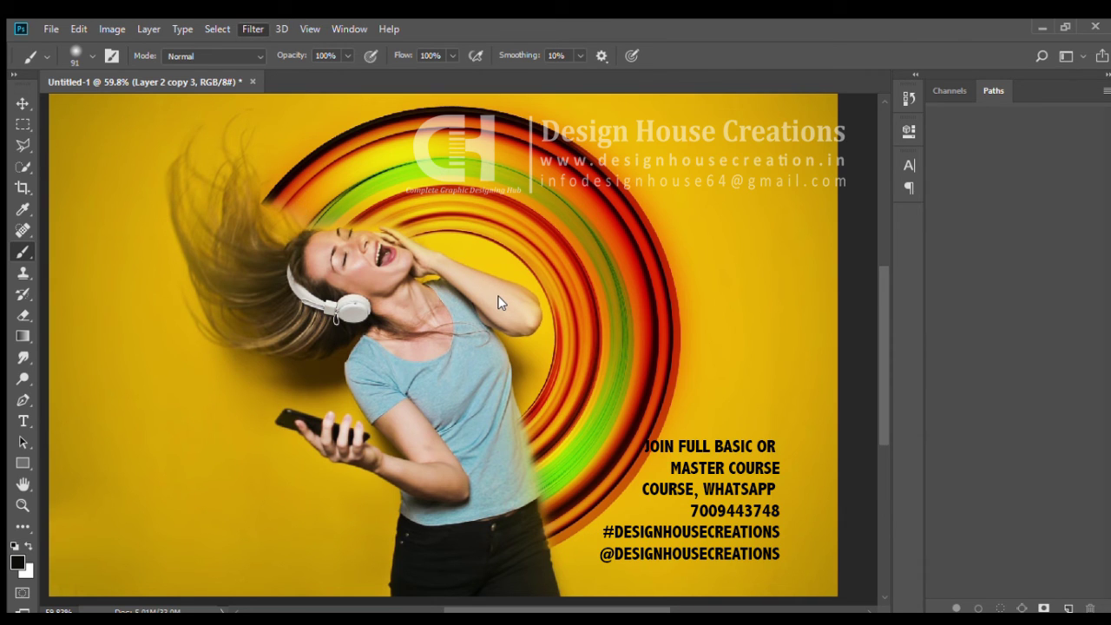
pyautogui.press('h')
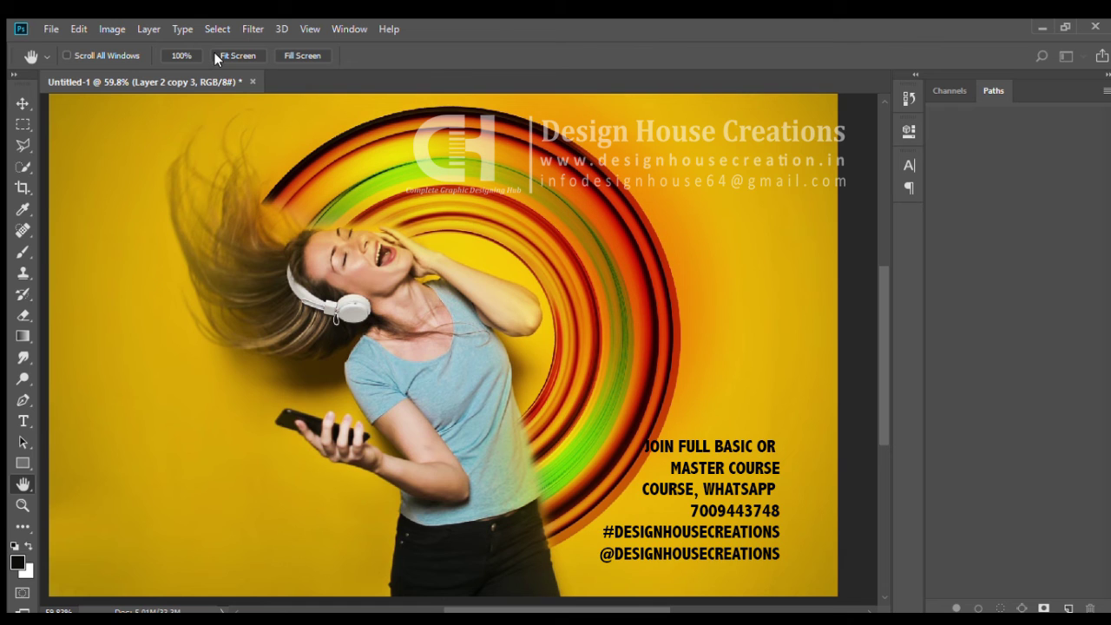
pyautogui.press('b')
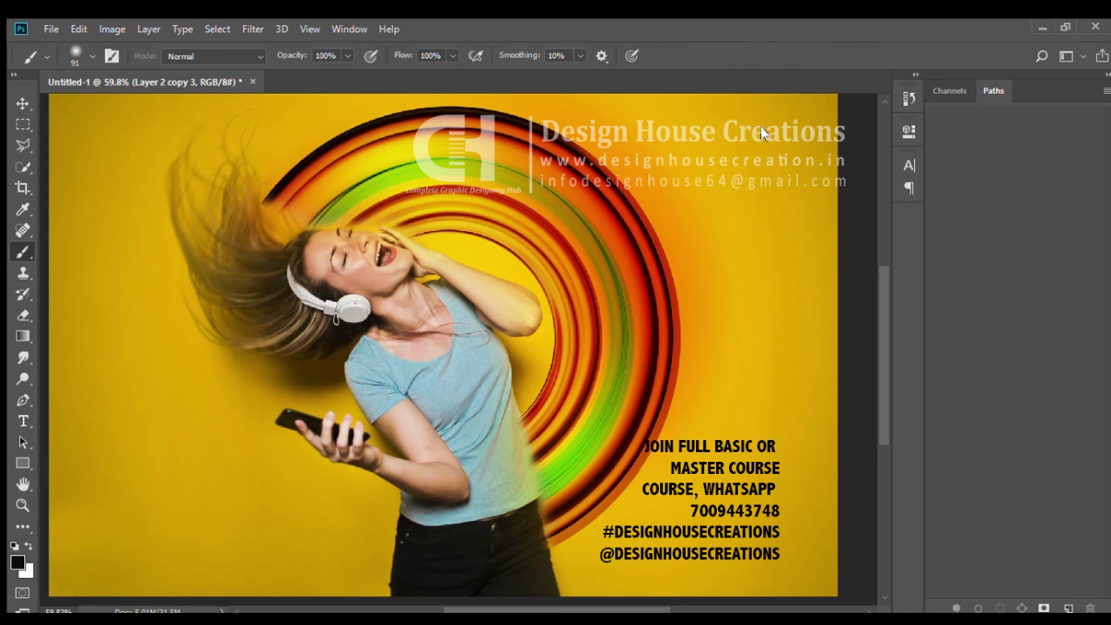
pyautogui.hotkey('ctrl', 'alt', 'shift', 't')
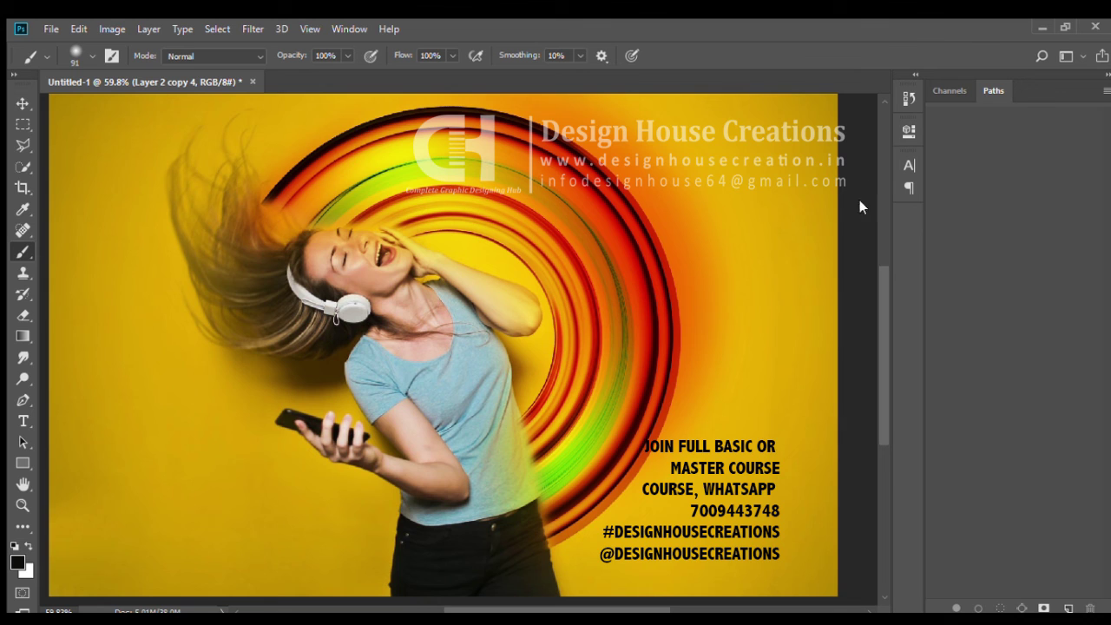
# Repeat the last transform four times, stacking rotated swirl copies up to Layer 2 copy 4.
pyautogui.hotkey('ctrl', 'shift', 't')
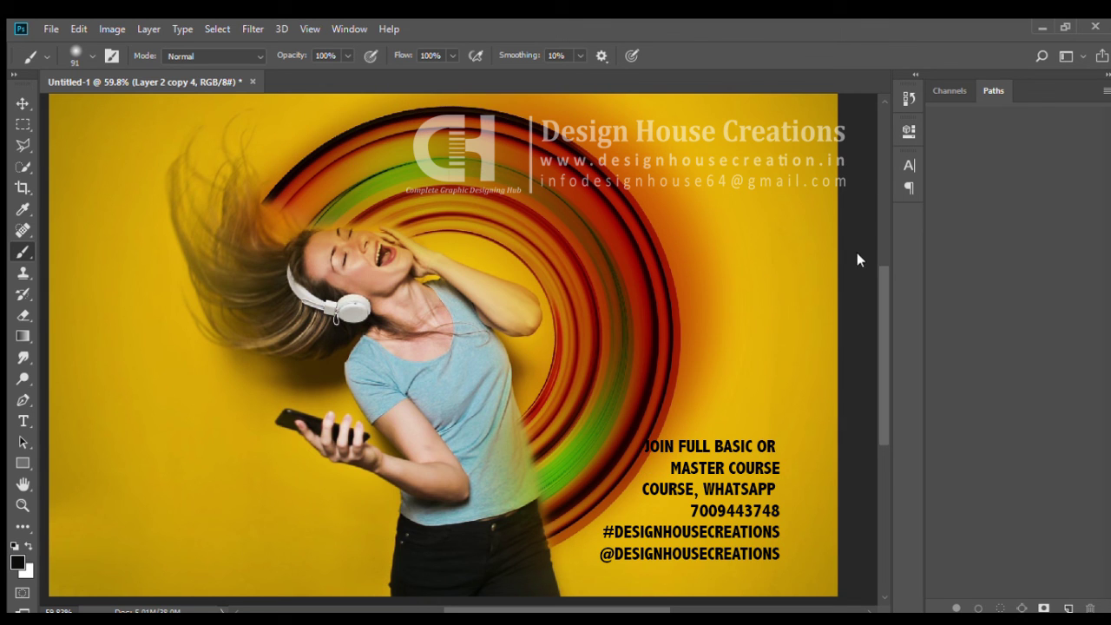
pyautogui.hotkey('ctrl', 'shift', 't')
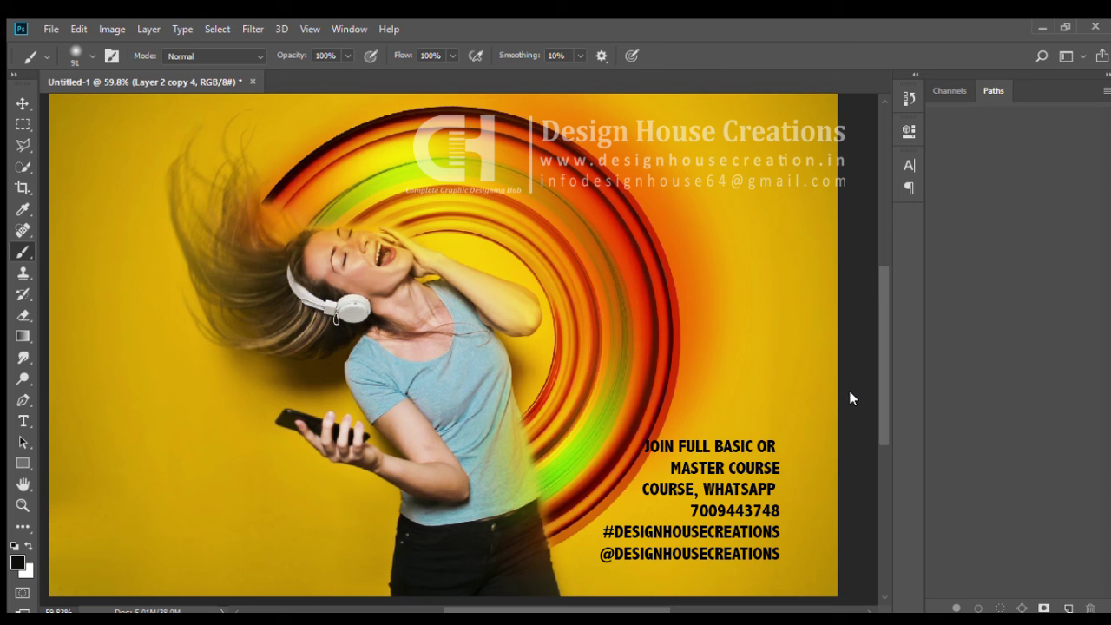
pyautogui.hotkey('ctrl', 'shift', 't')
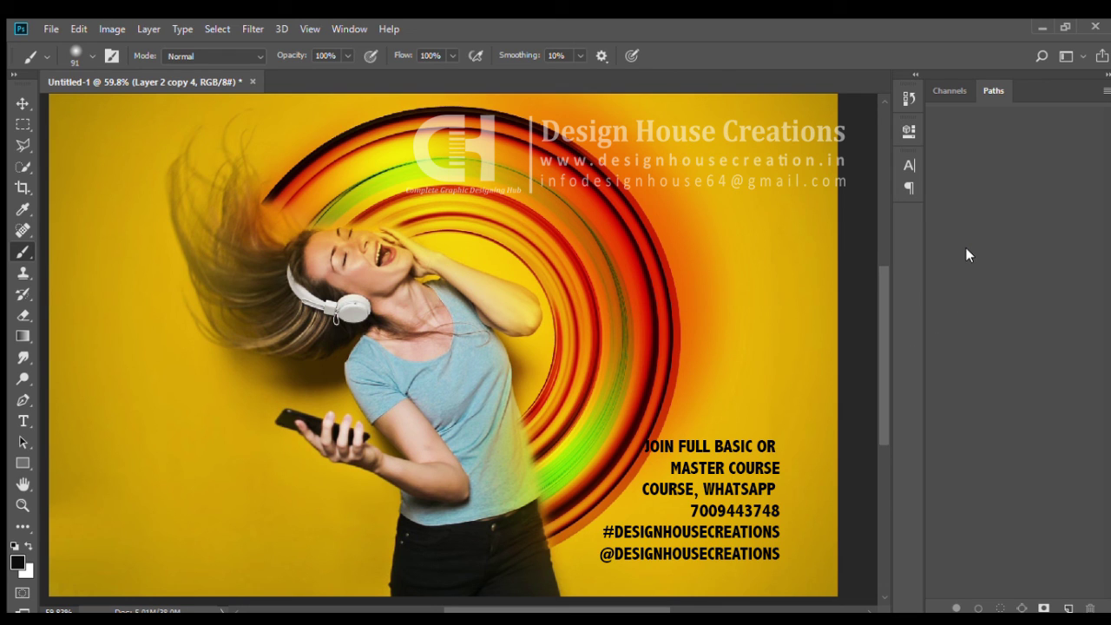
pyautogui.hotkey('ctrl', 'shift', 't')
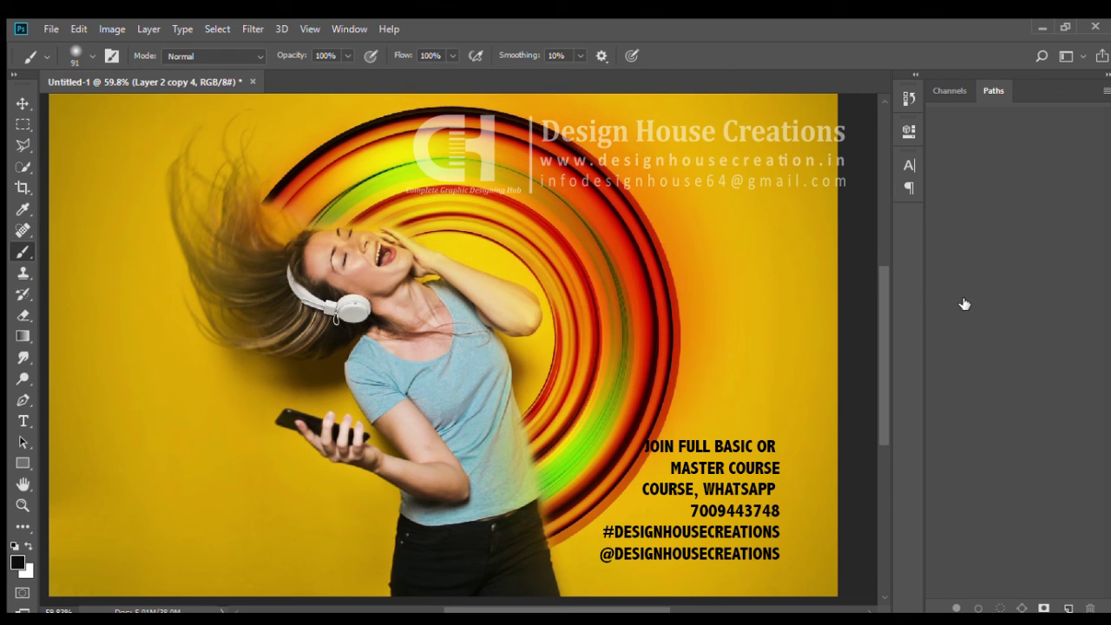